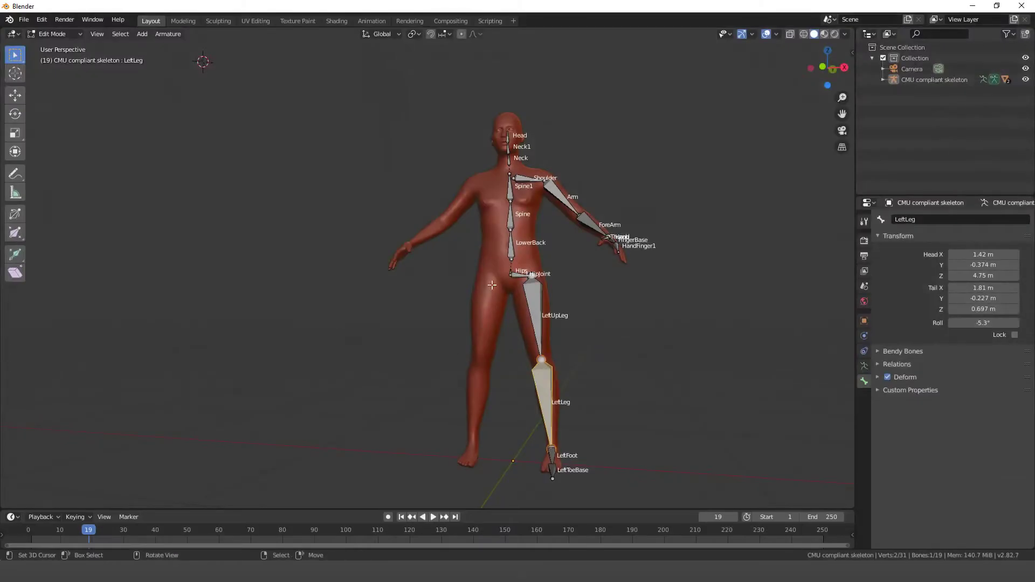
- In front view, select the LHipJoint, LeftUpLeg, LeftLeg, LeftFoot and LeftToeBase bones together
middle_click_drag(518, 307, 529, 298)
key("KP_1")
scroll(490, 96, "up", 4)
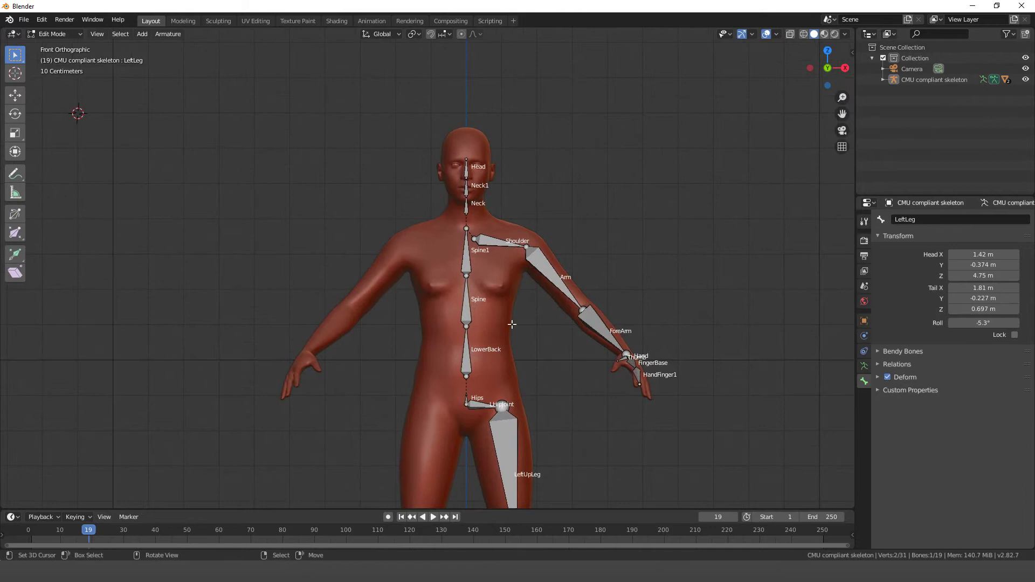
middle_click_drag(483, 379, 468, 295, "shift")
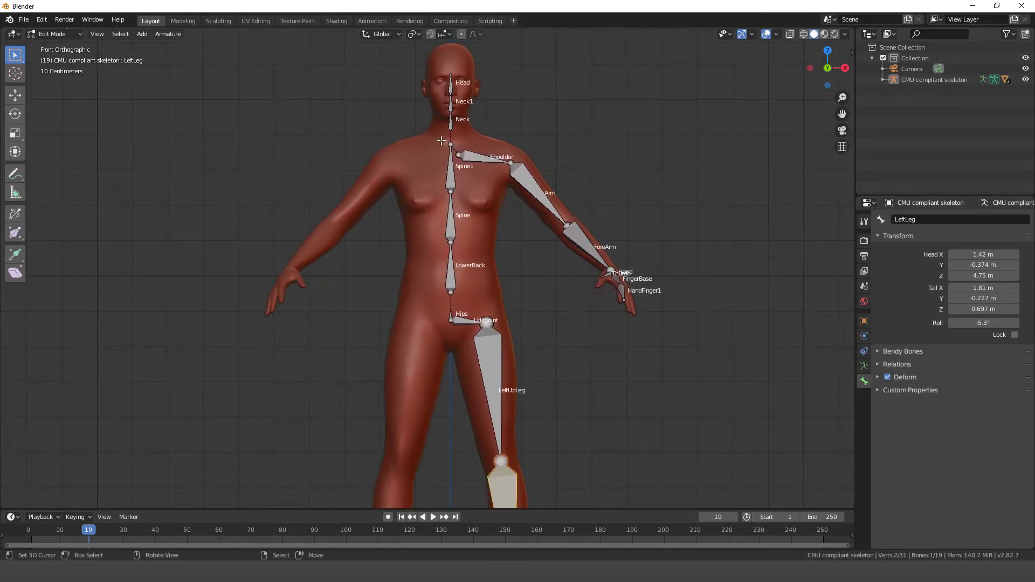
middle_click_drag(578, 247, 543, 126, "shift")
scroll(434, 184, "down", 2)
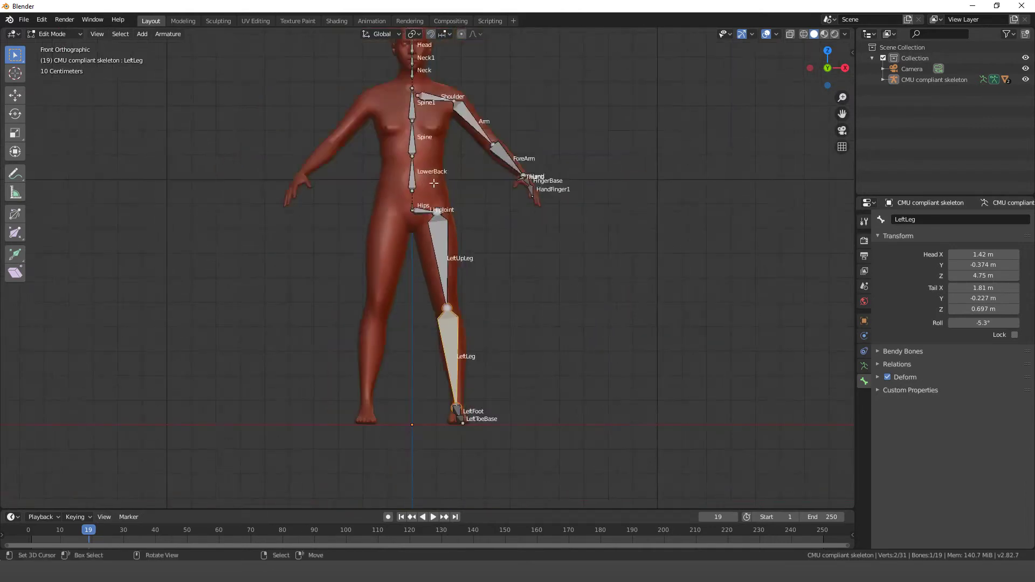
left_click(425, 210, "shift")
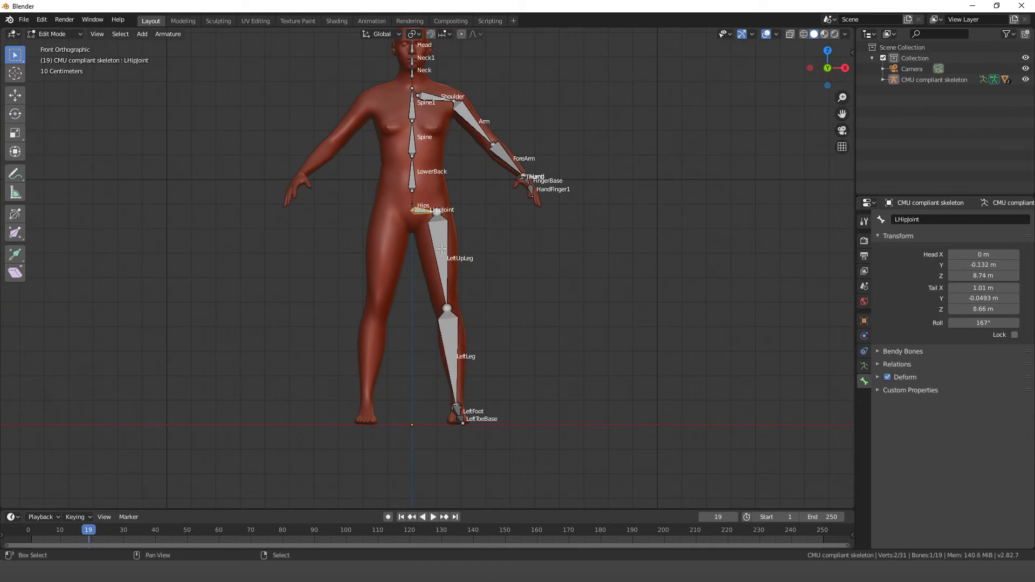
left_click(444, 264, "shift")
left_click(451, 357, "shift")
left_click(455, 410, "shift")
left_click(461, 420, "shift")
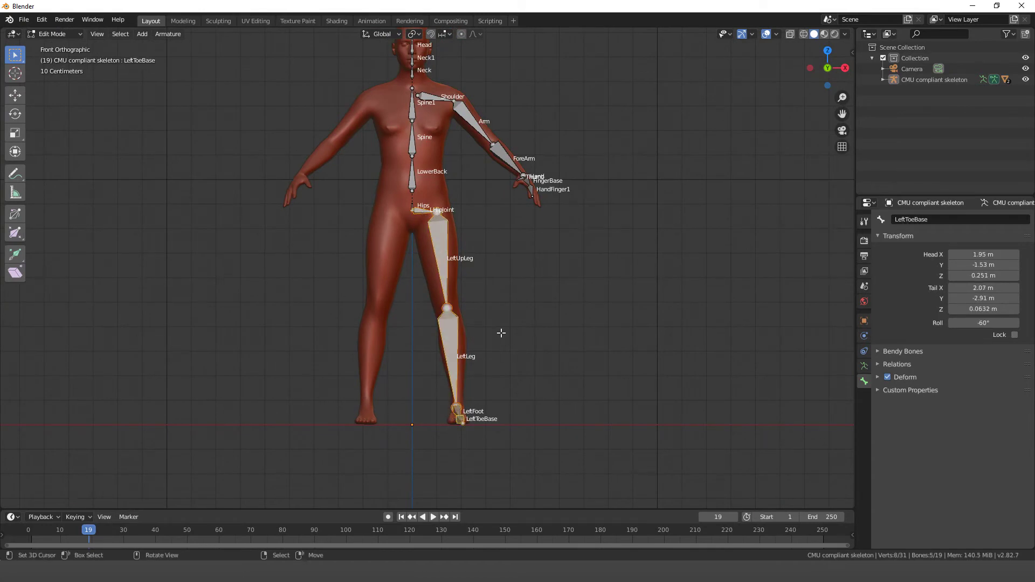
- Snap the 3D cursor to the world origin and set the transform pivot point to 3D Cursor
key("shift+s")
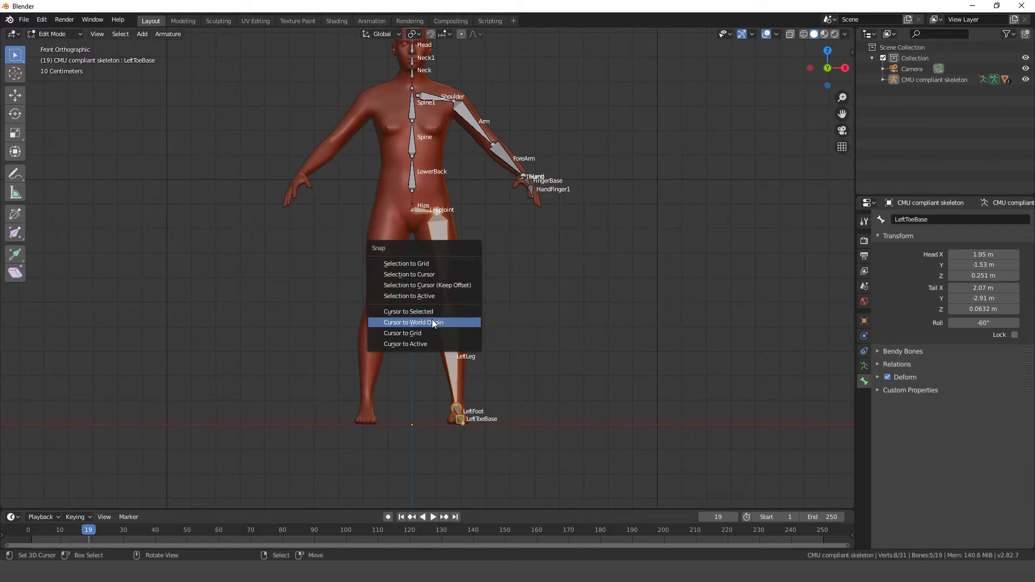
left_click(432, 322)
left_click(414, 34)
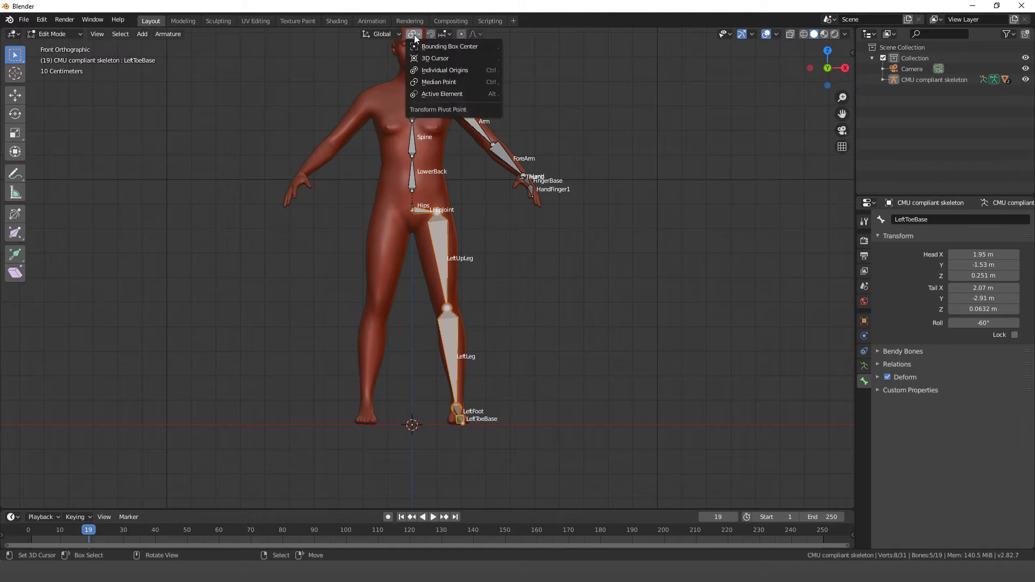
left_click(431, 60)
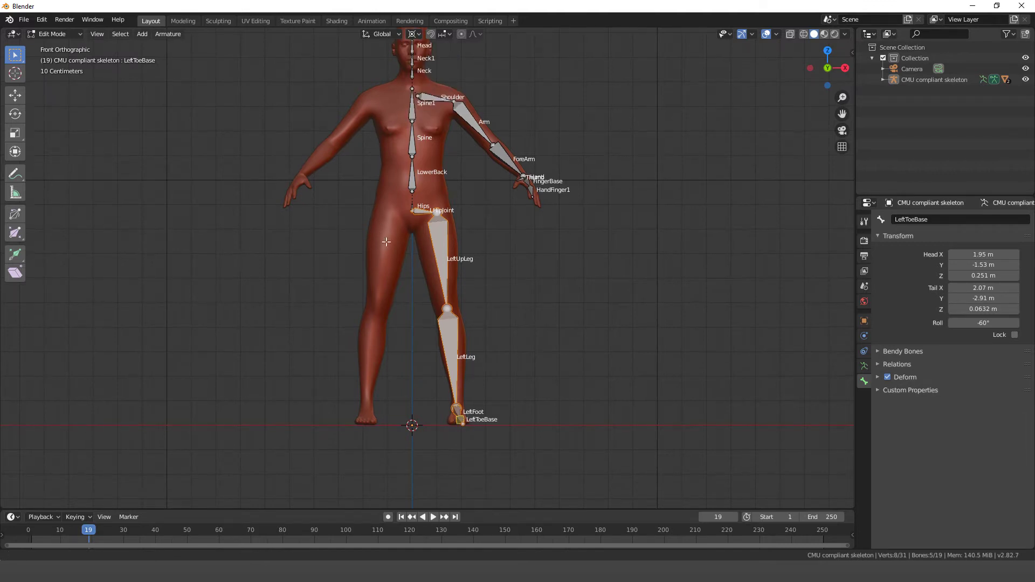
- Duplicate the selected left leg bones in place and mirror the copy by scaling it -1 along global X
middle_click_drag(317, 296, 322, 350, "shift")
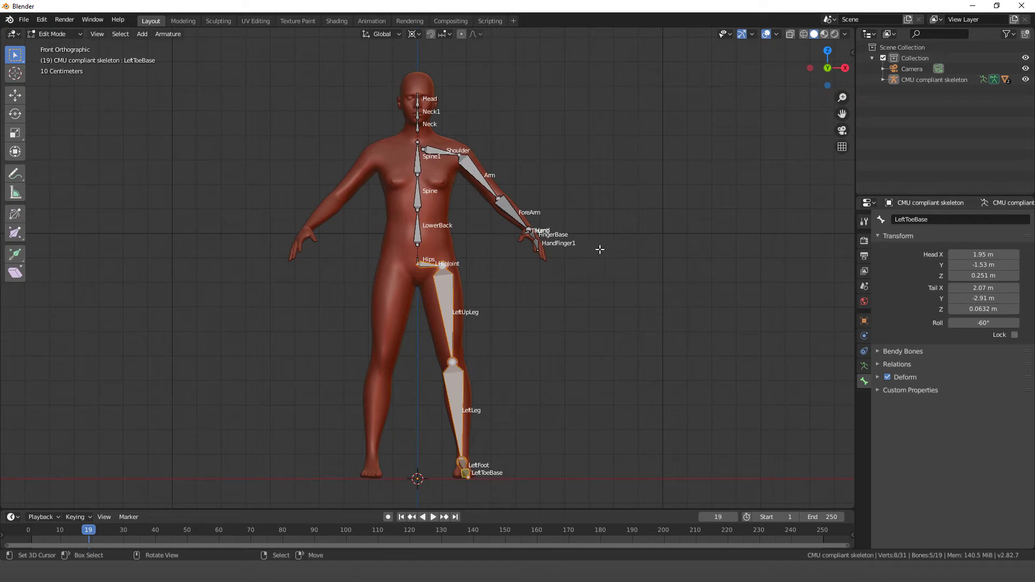
middle_click_drag(462, 323, 460, 311, "shift")
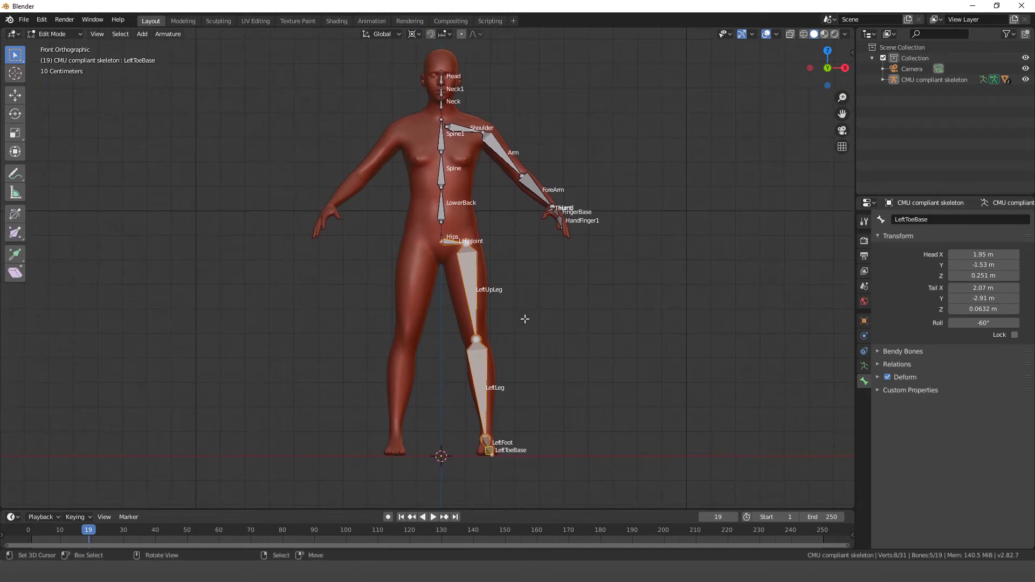
key("shift+d")
key("Escape")
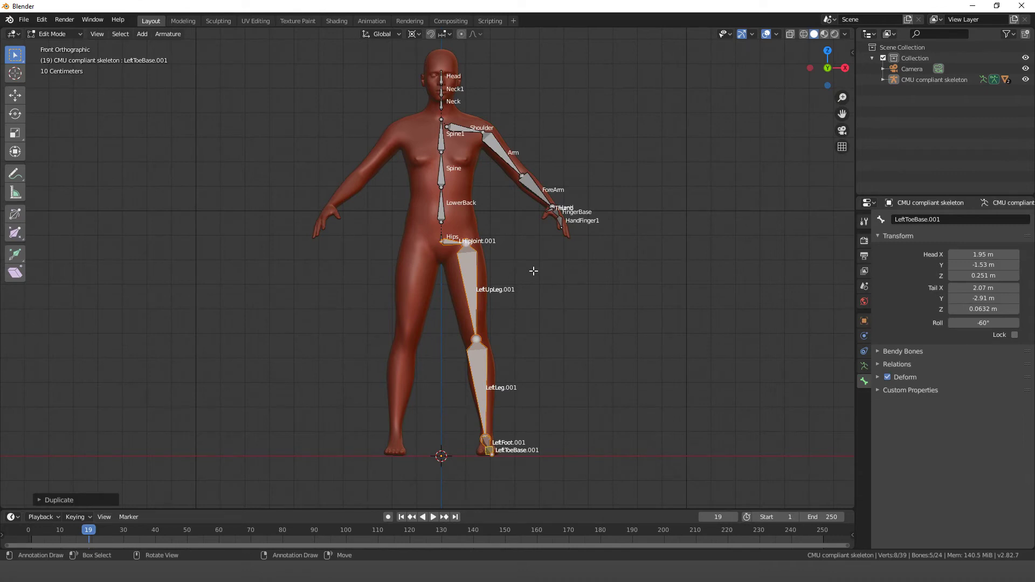
key("s")
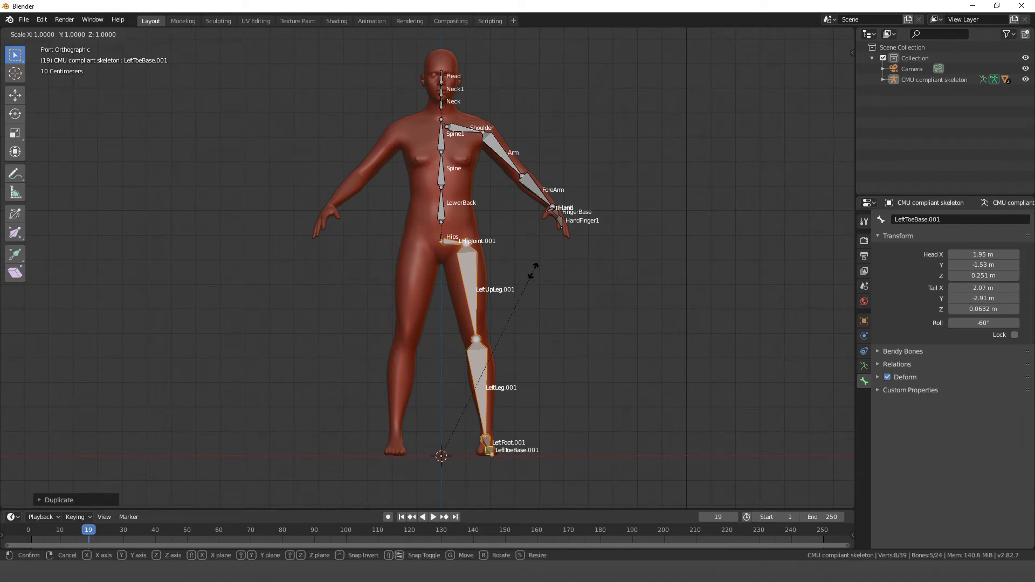
type("x")
type("-1")
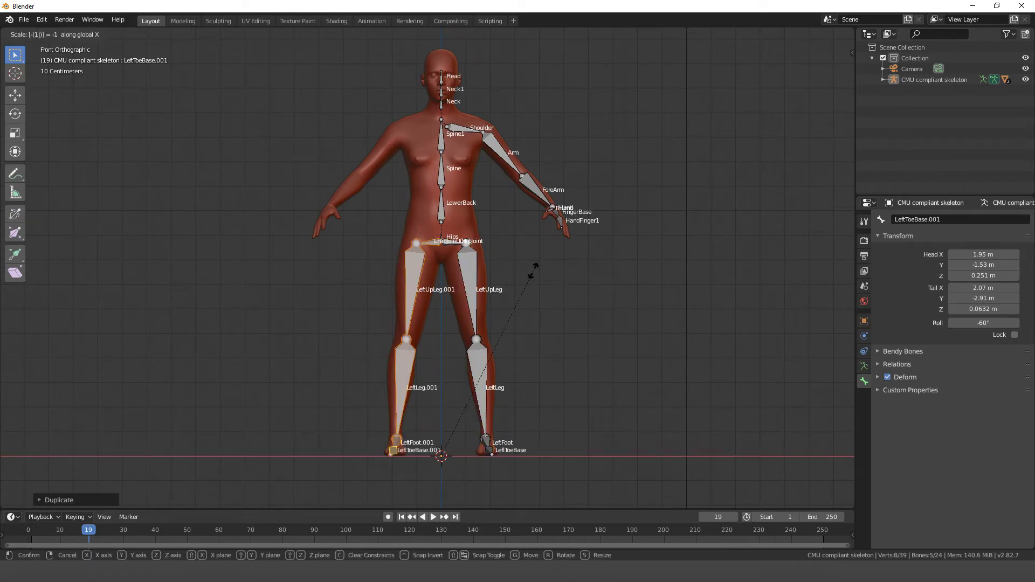
key("Return")
- Delete all the duplicated leg bones from the character's right side
scroll(459, 245, "up", 4)
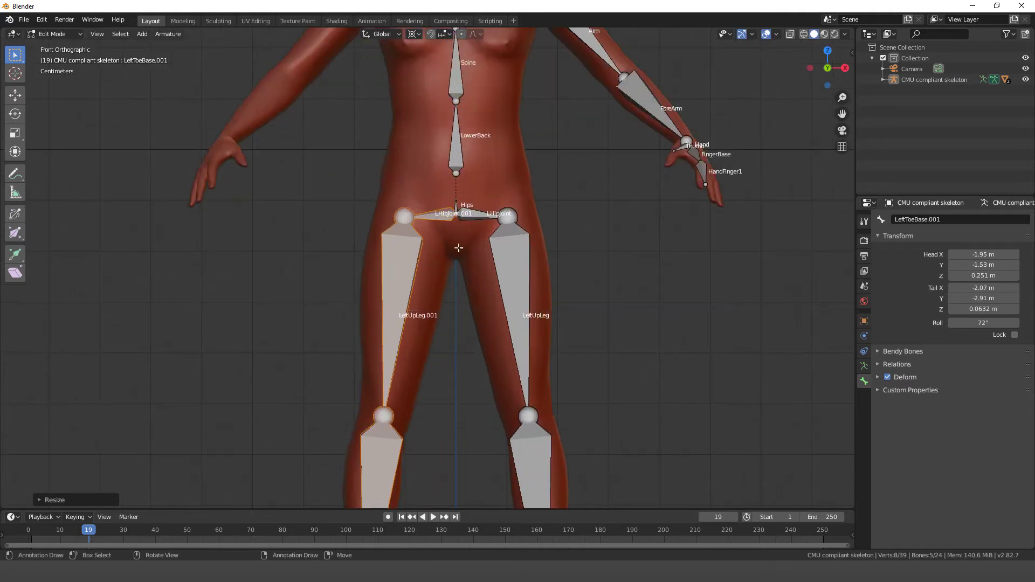
scroll(431, 306, "down", 4)
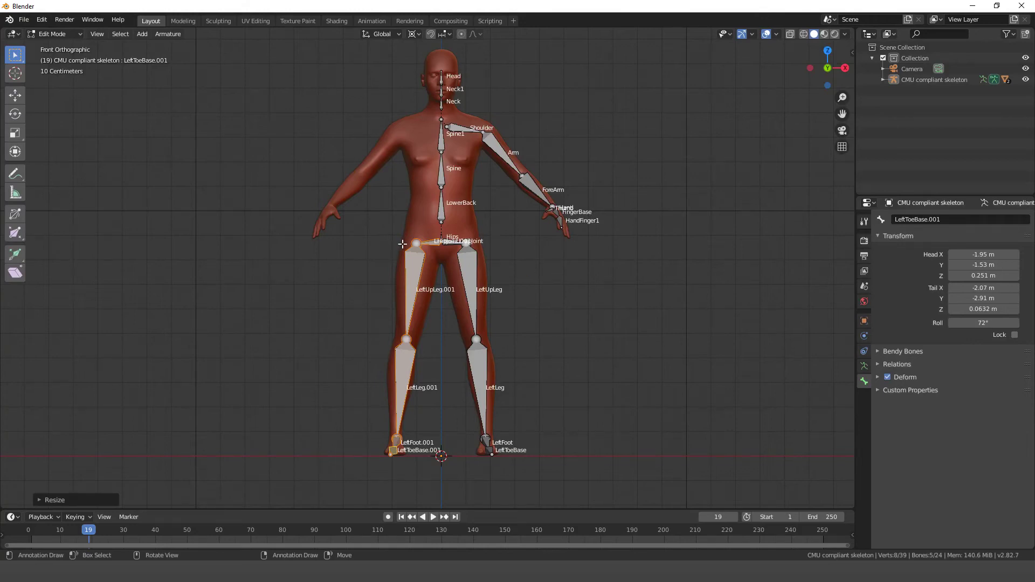
key("x")
left_click(391, 259)
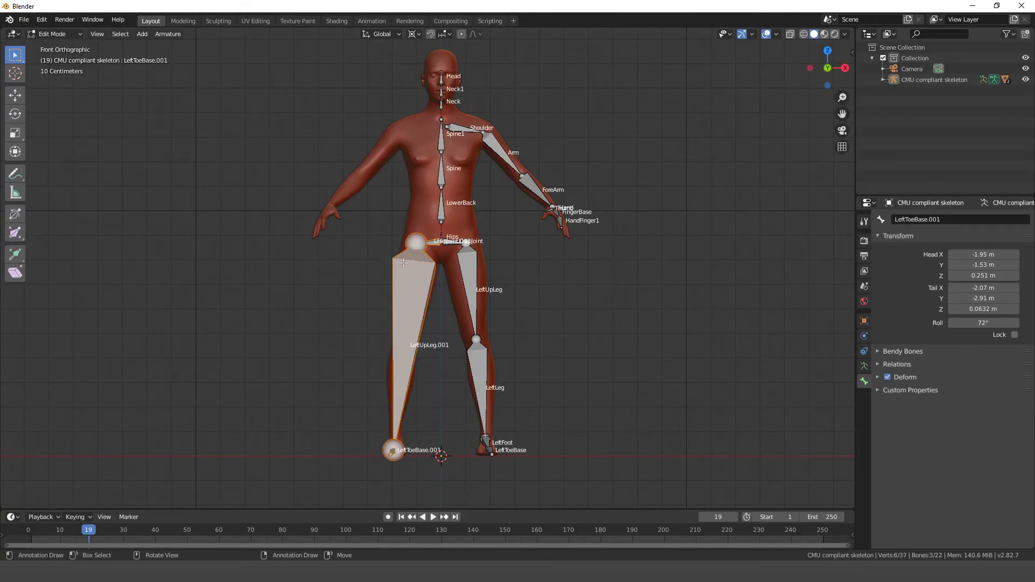
key("x")
left_click(372, 246)
- Try to symmetrize the armature with no bones selected
middle_click_drag(430, 131, 396, 178, "shift")
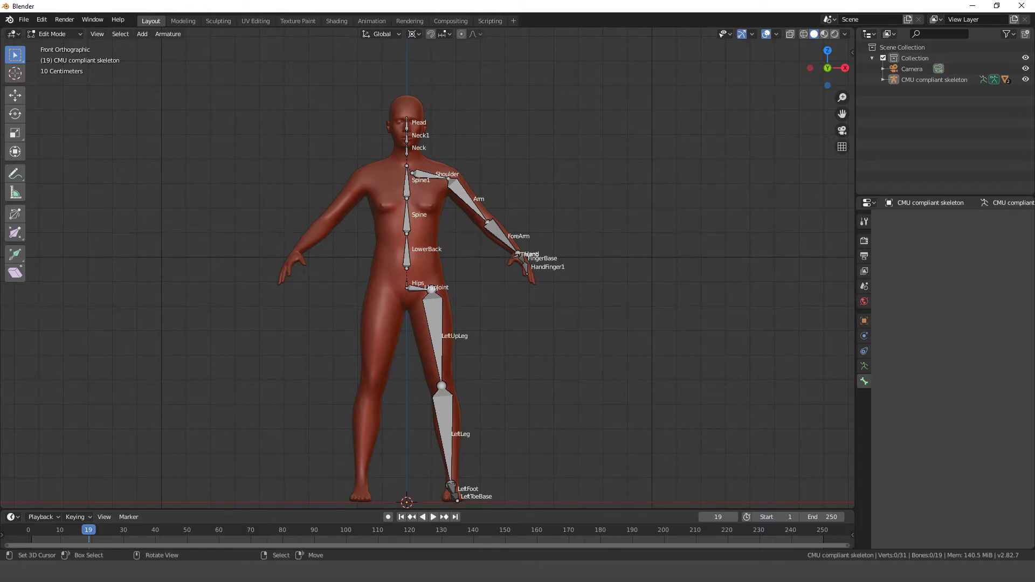
mouse_move(278, 571)
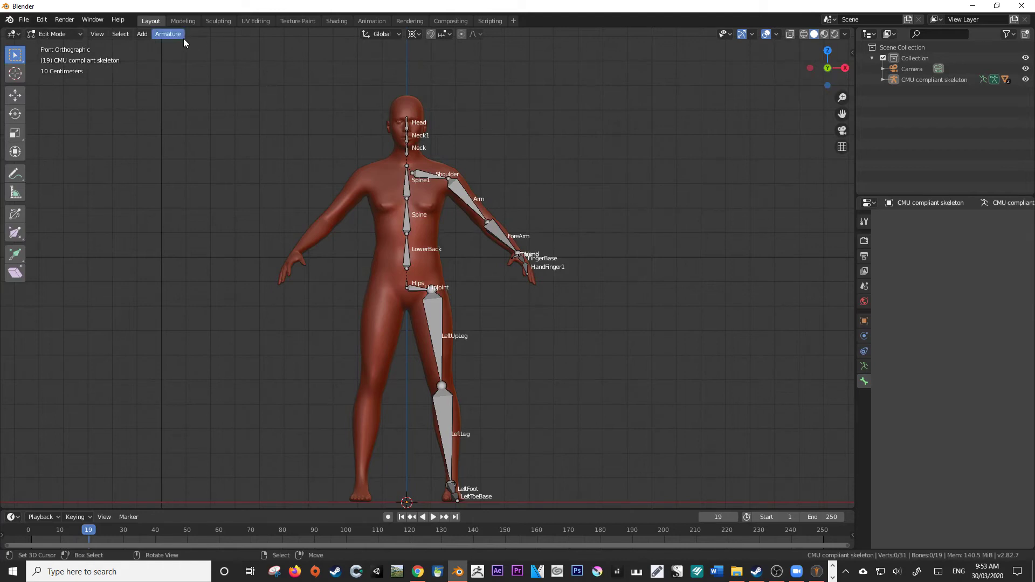
key("a")
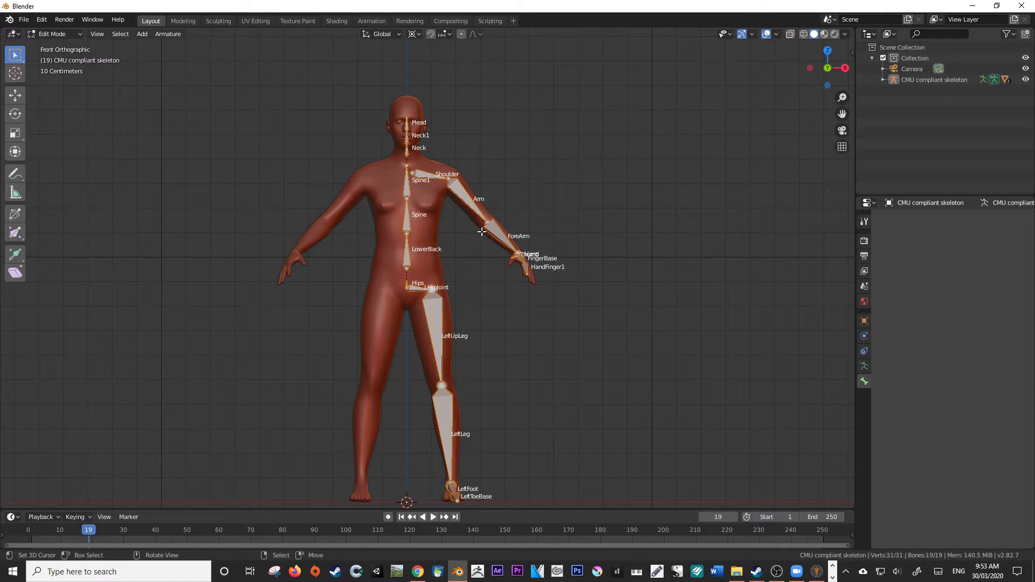
key("alt+a")
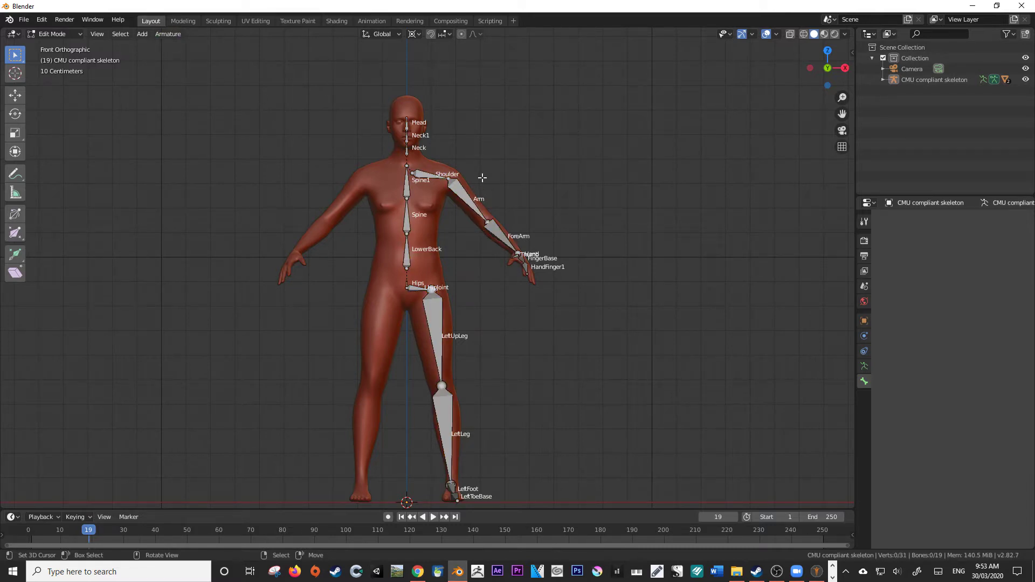
key("a")
key("alt+a")
left_click(169, 37)
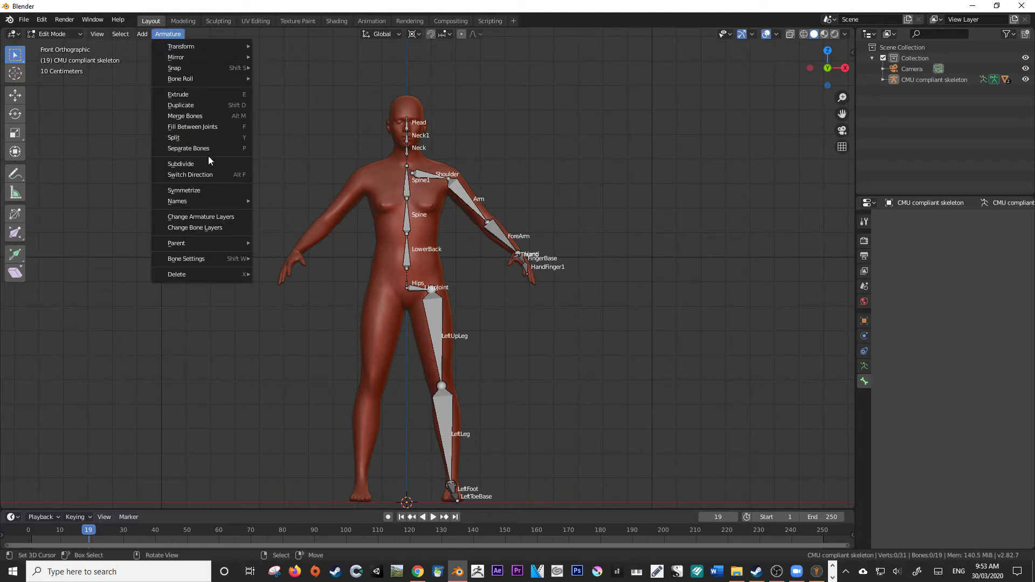
left_click(188, 192)
- Select all bones and symmetrize the armature to create the right leg bones
key("a")
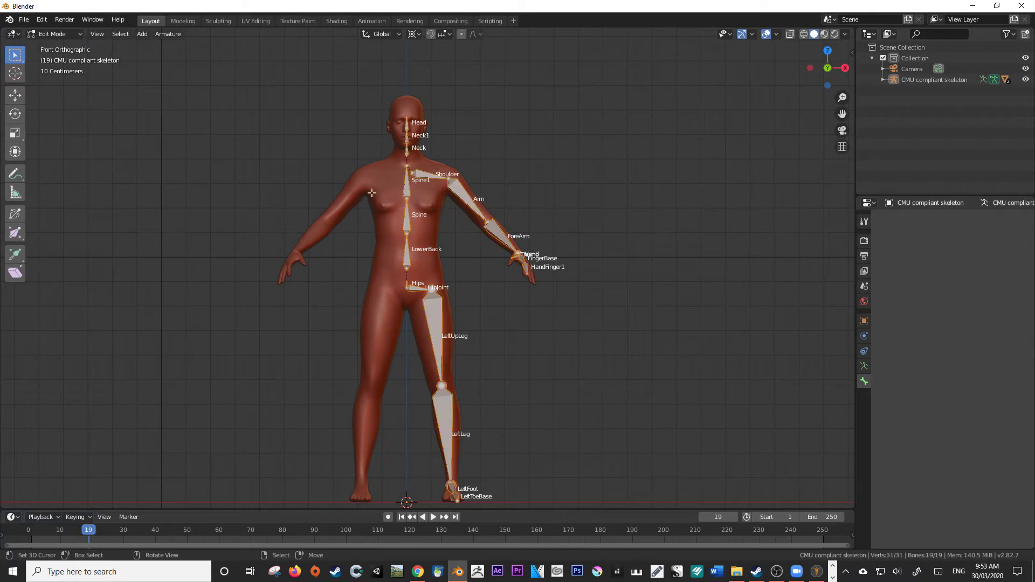
left_click(168, 34)
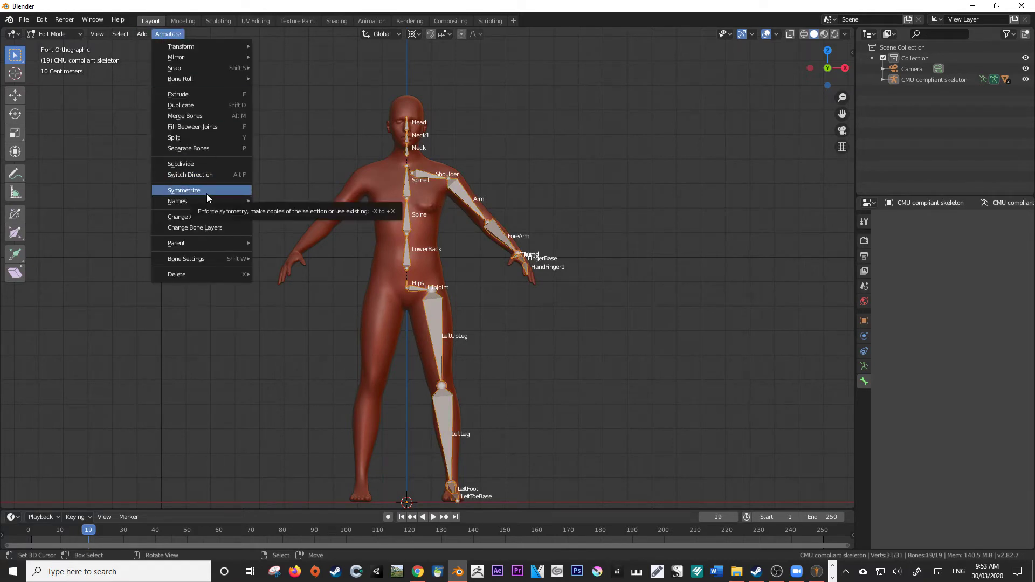
left_click(206, 193)
- Examine the symmetrized bones around the hips and down both legs
scroll(422, 304, "up", 3)
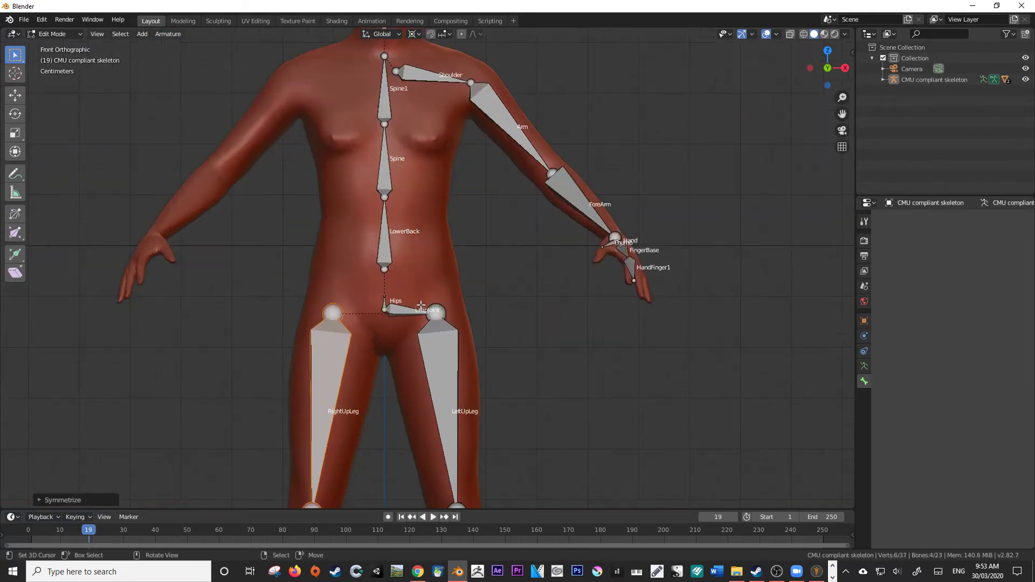
scroll(416, 186, "up", 1)
middle_click_drag(416, 186, 422, 108, "shift")
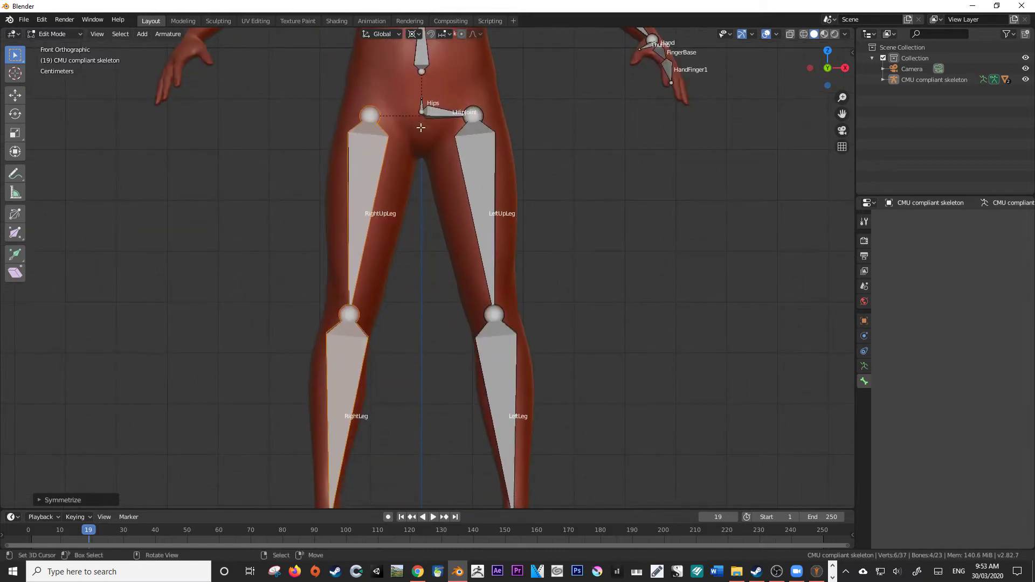
scroll(340, 124, "down", 7)
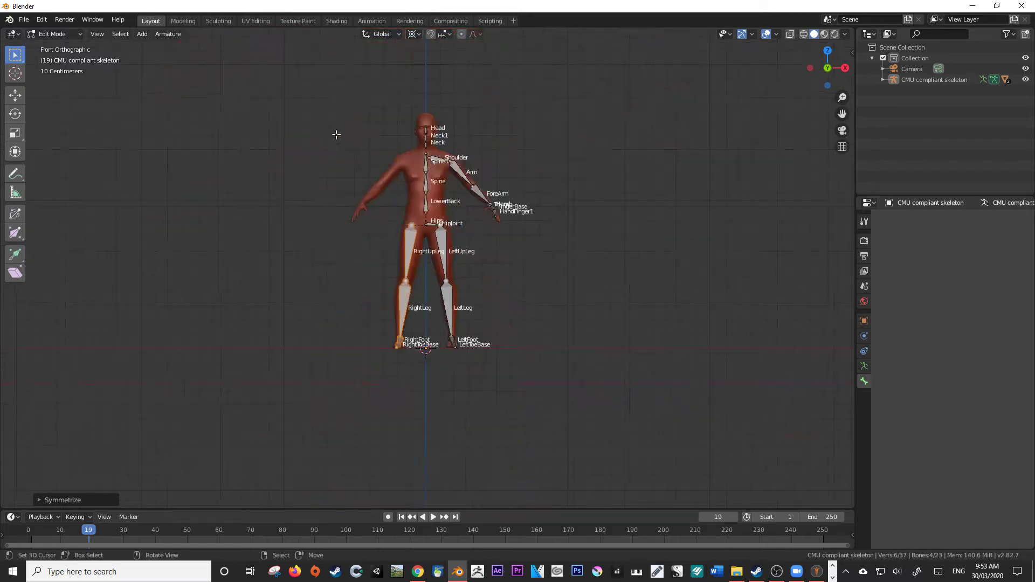
scroll(431, 264, "up", 2)
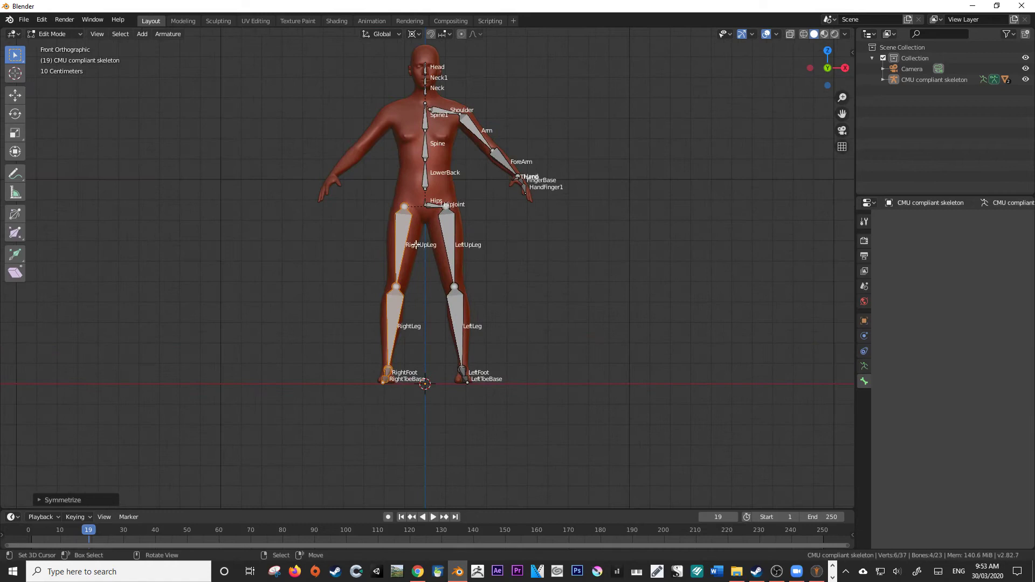
scroll(412, 226, "up", 4)
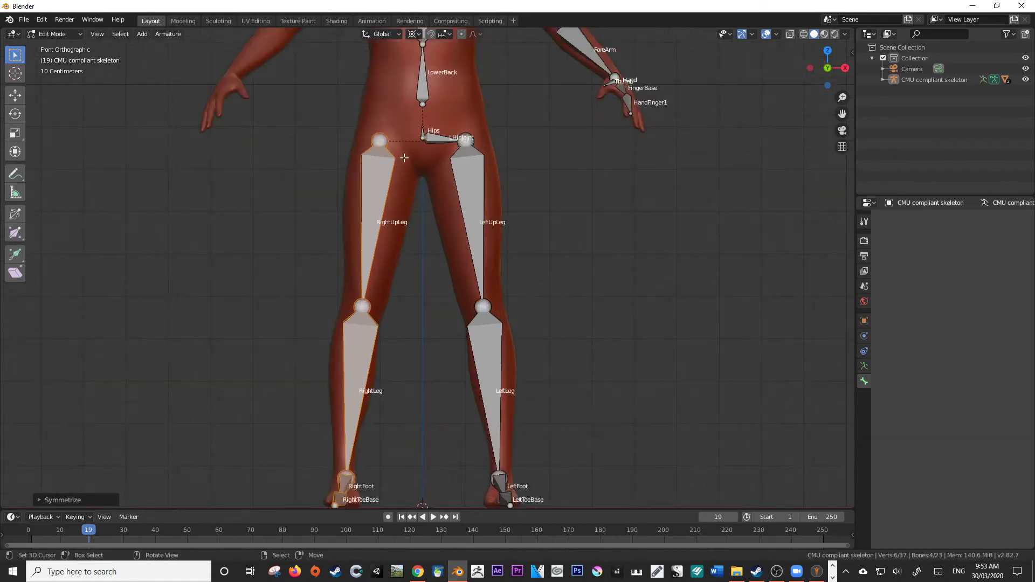
middle_click_drag(412, 226, 408, 147, "shift")
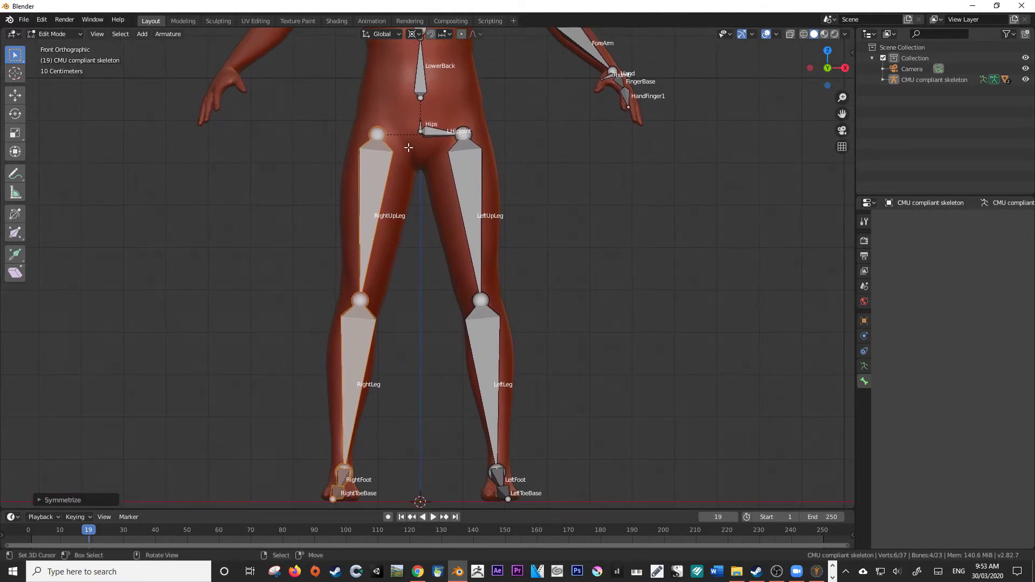
left_click(416, 144)
key("g")
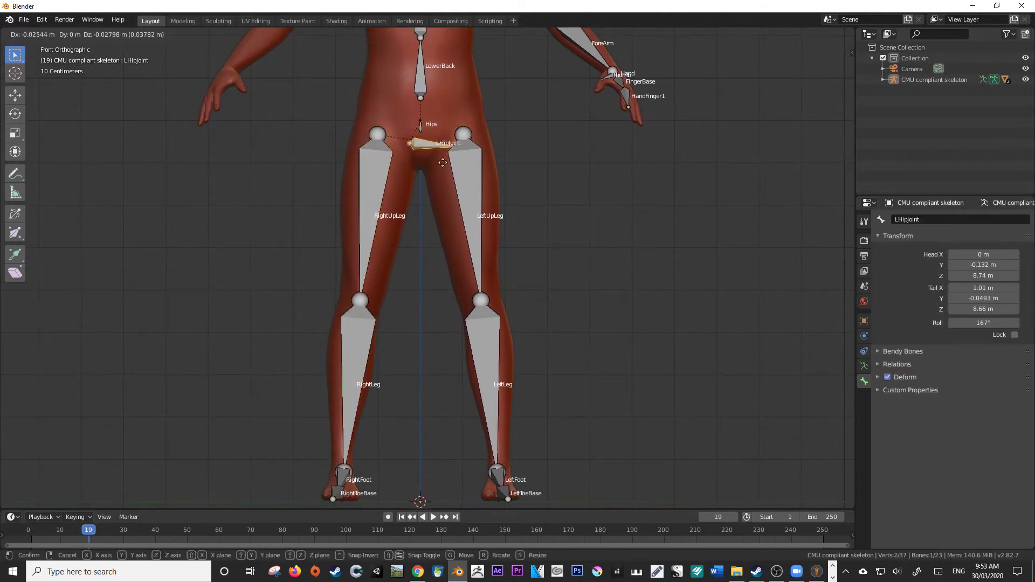
right_click(442, 162)
middle_click_drag(442, 162, 426, 307, "shift")
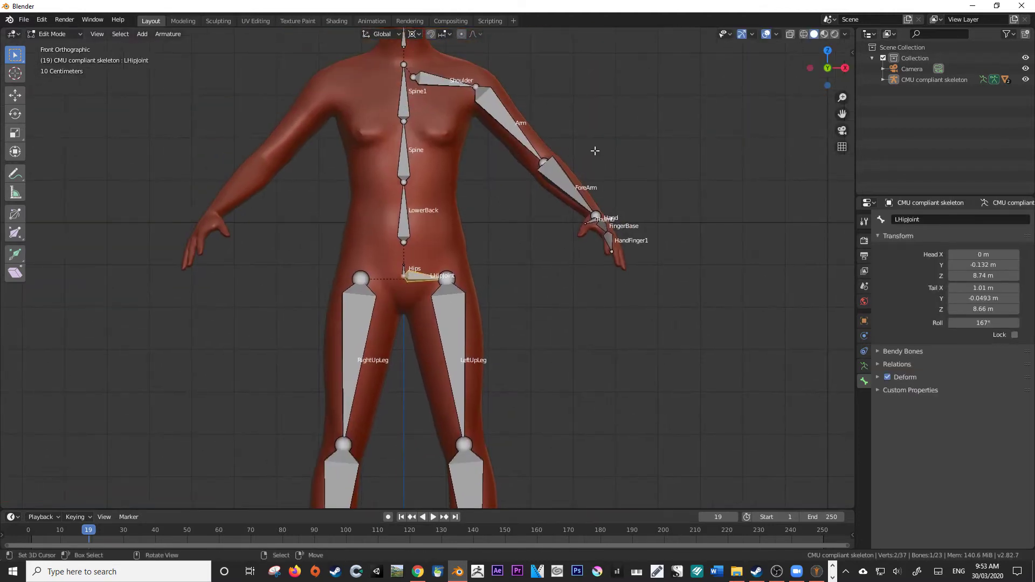
middle_click_drag(457, 243, 393, 149, "shift")
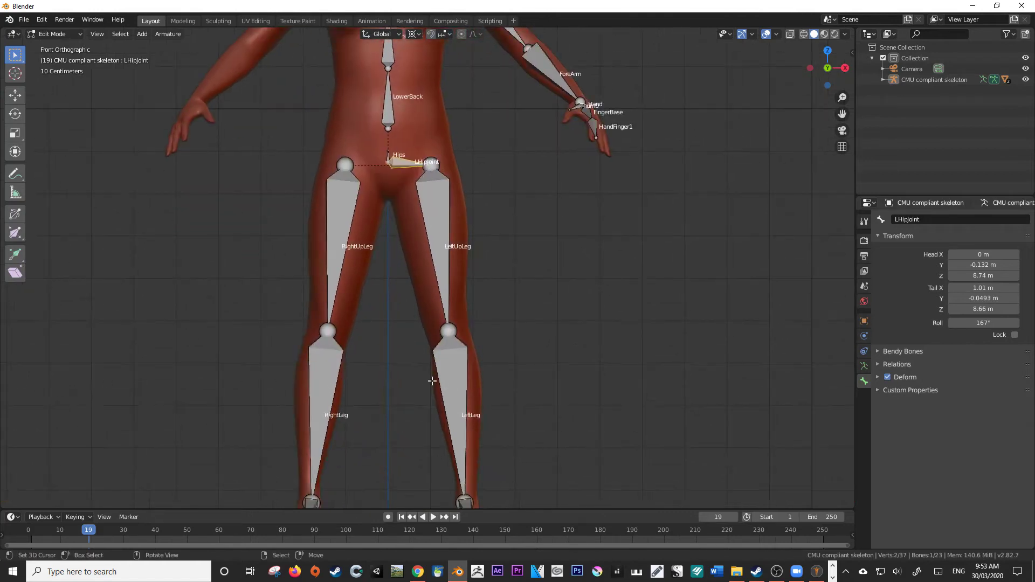
scroll(381, 318, "down", 3)
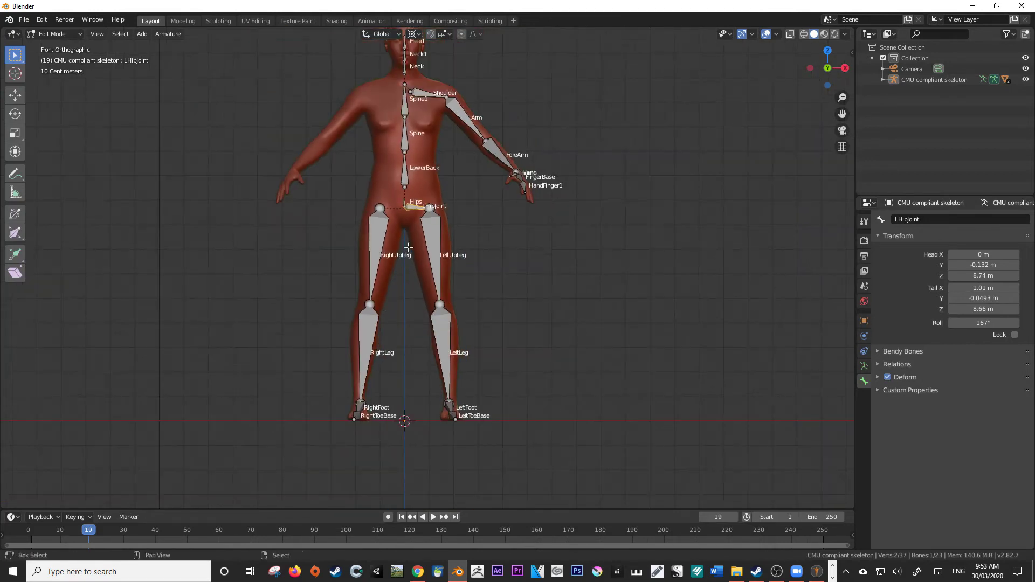
middle_click_drag(408, 247, 410, 271, "shift")
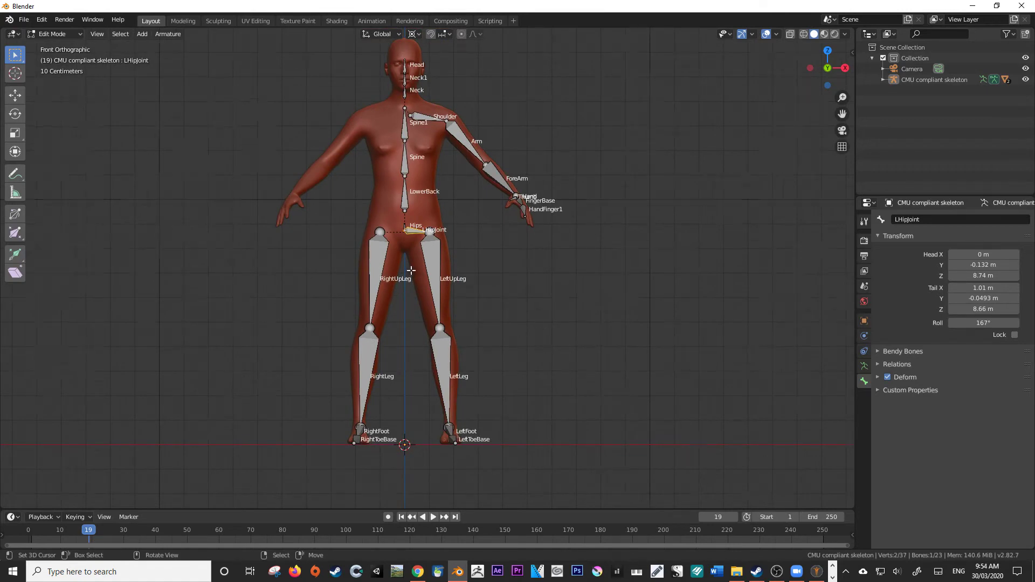
scroll(400, 297, "up", 3)
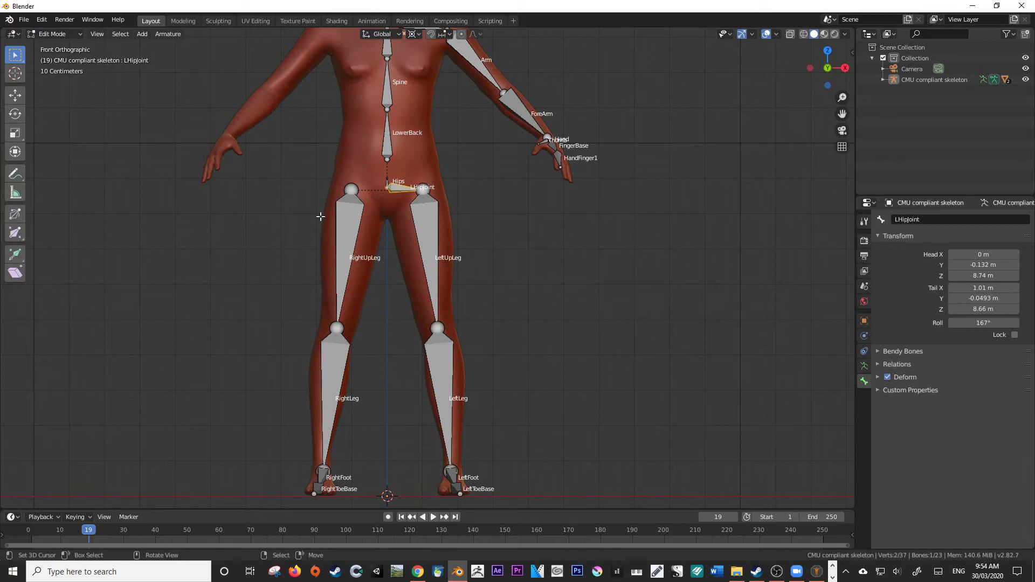
- Undo the armature symmetrization that created the right leg bones
left_click(312, 192)
middle_click_drag(458, 140, 474, 252, "shift")
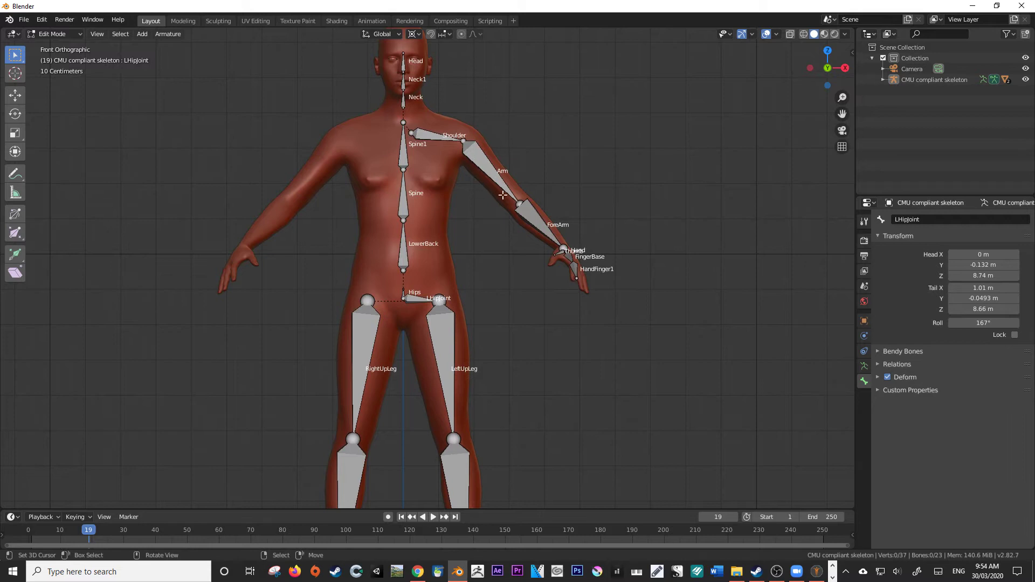
middle_click_drag(474, 304, 466, 180, "shift")
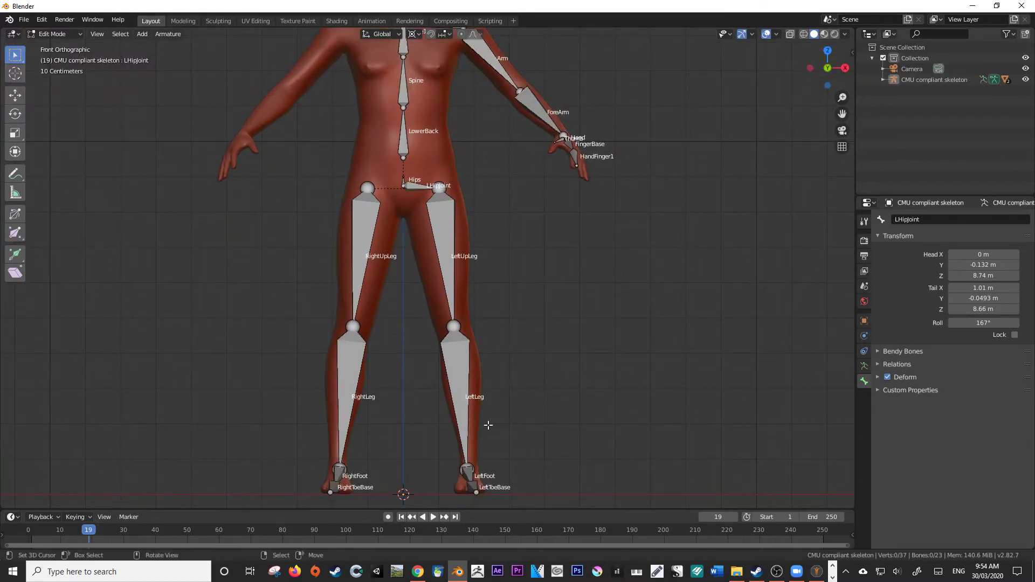
middle_click_drag(485, 423, 476, 364, "shift")
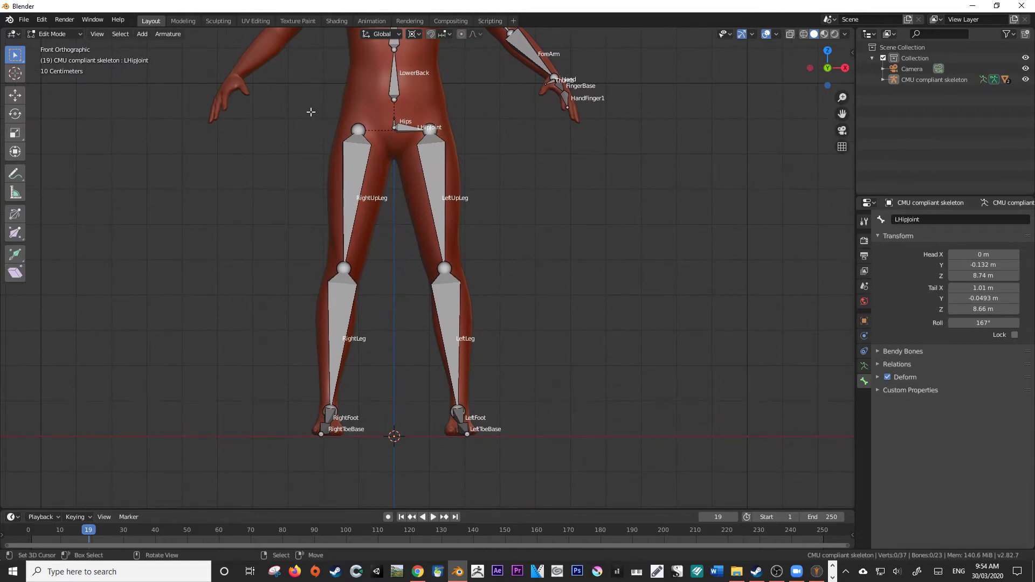
key("ctrl+z")
key("ctrl+z")
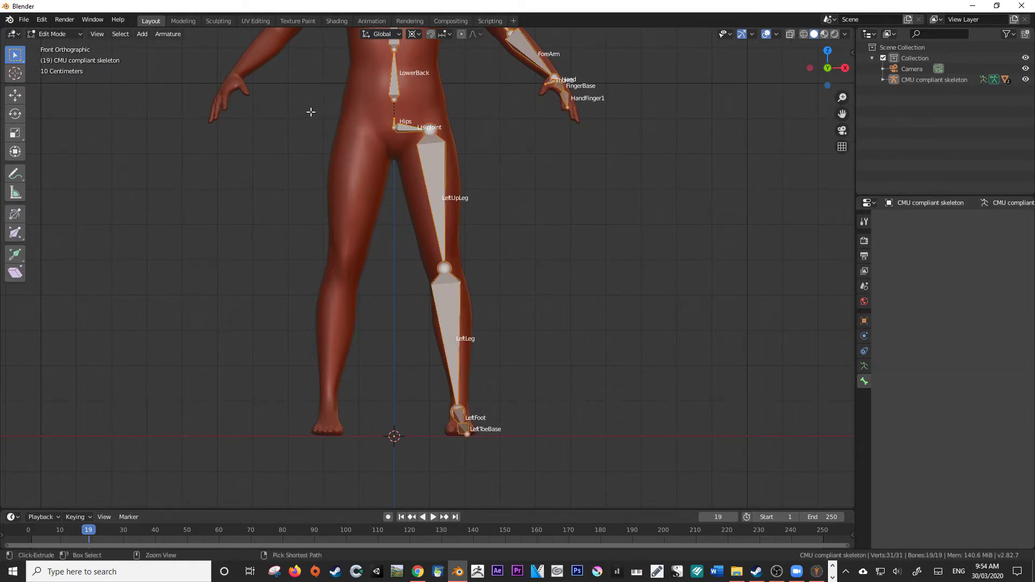
- Rename the LHipJoint bone to HipJoint.L
scroll(487, 203, "up", 5, "shift")
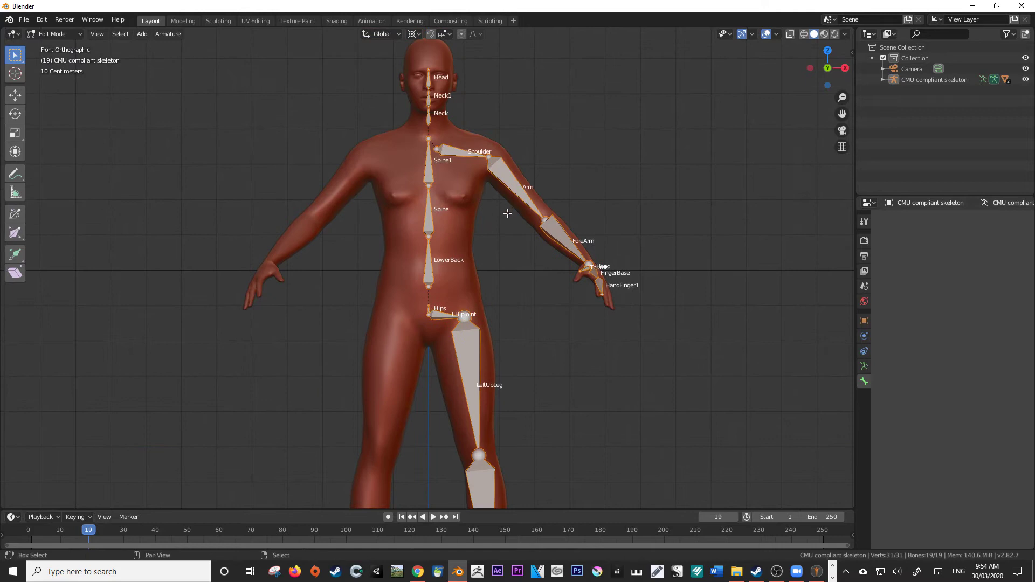
middle_click_drag(507, 213, 470, 198, "shift")
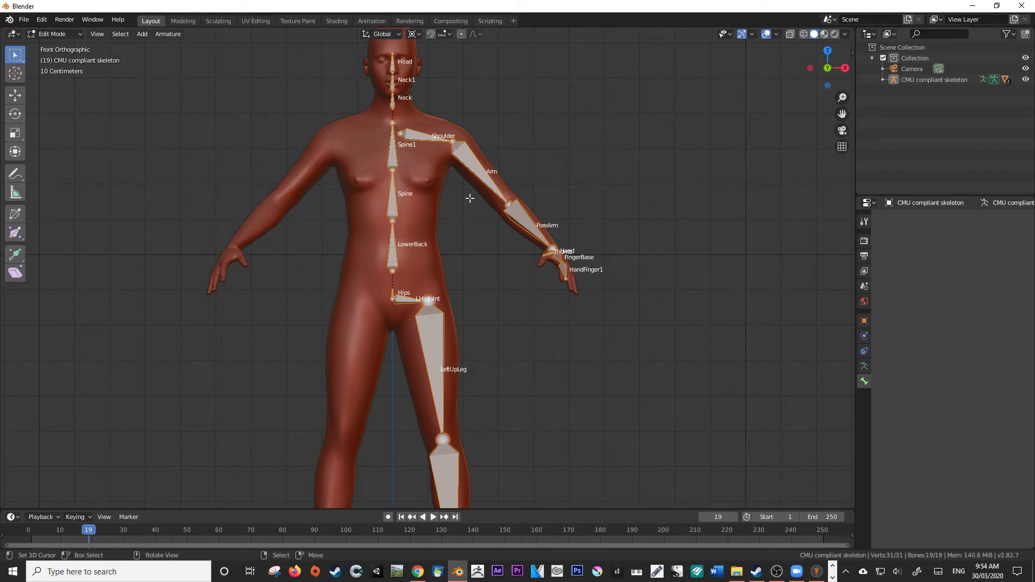
middle_click_drag(462, 357, 454, 242, "shift")
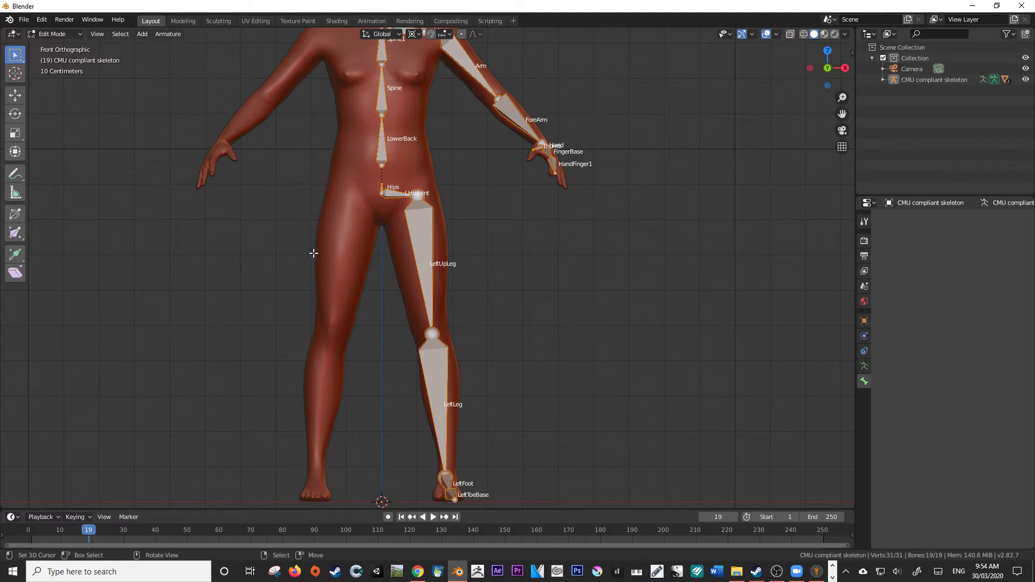
scroll(395, 226, "up", 4)
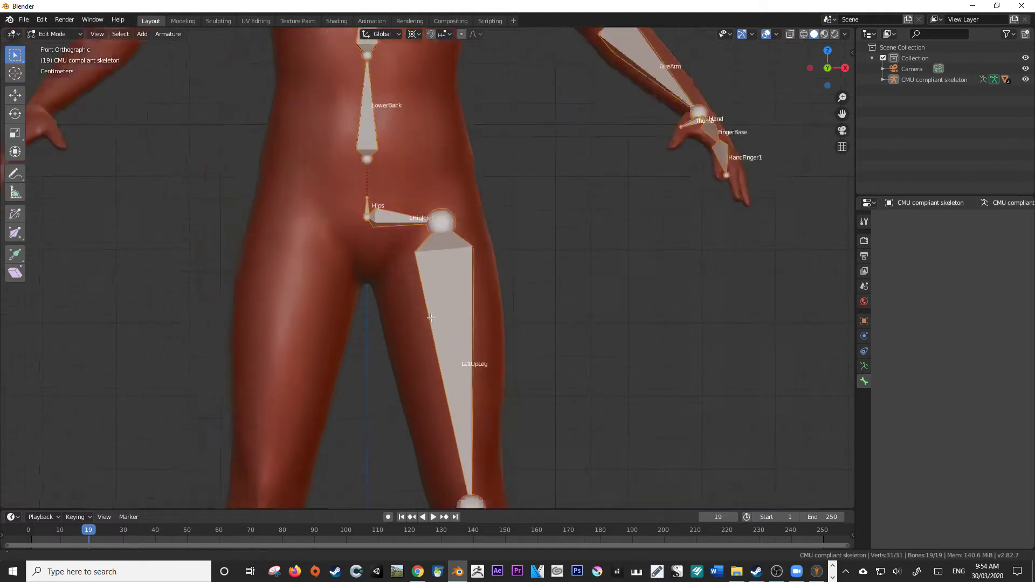
left_click(370, 232)
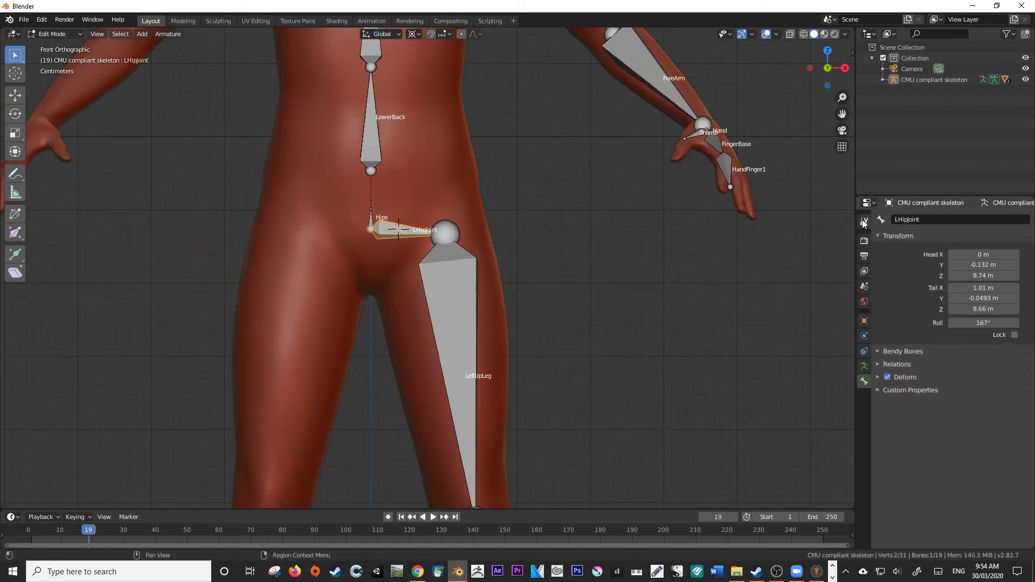
left_click(897, 221)
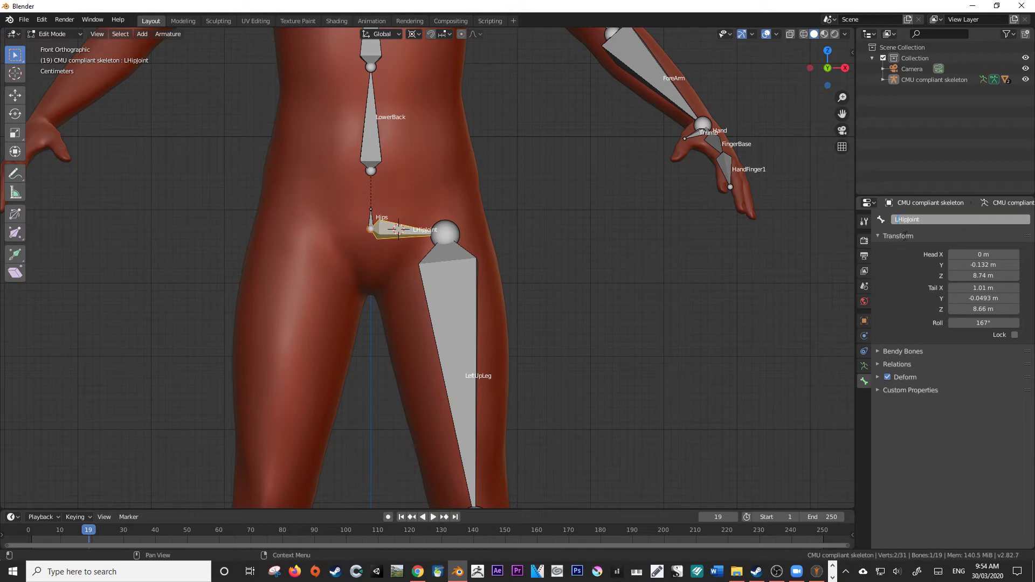
key("Delete")
type(".L")
key("Return")
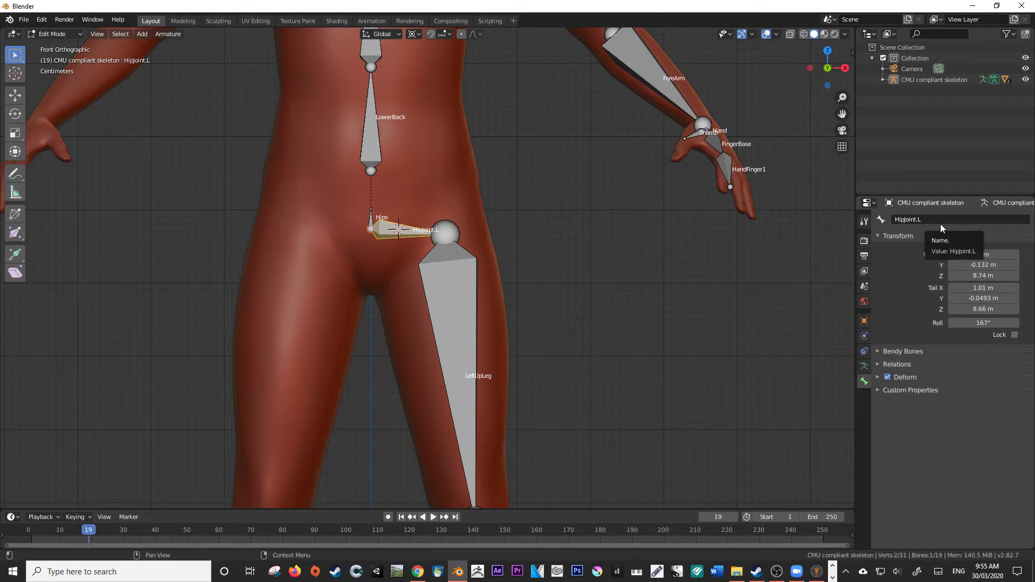
- Try to symmetrize the HipJoint.L bone, and undo both the symmetrization and the bone's renaming
scroll(385, 212, "down", 4)
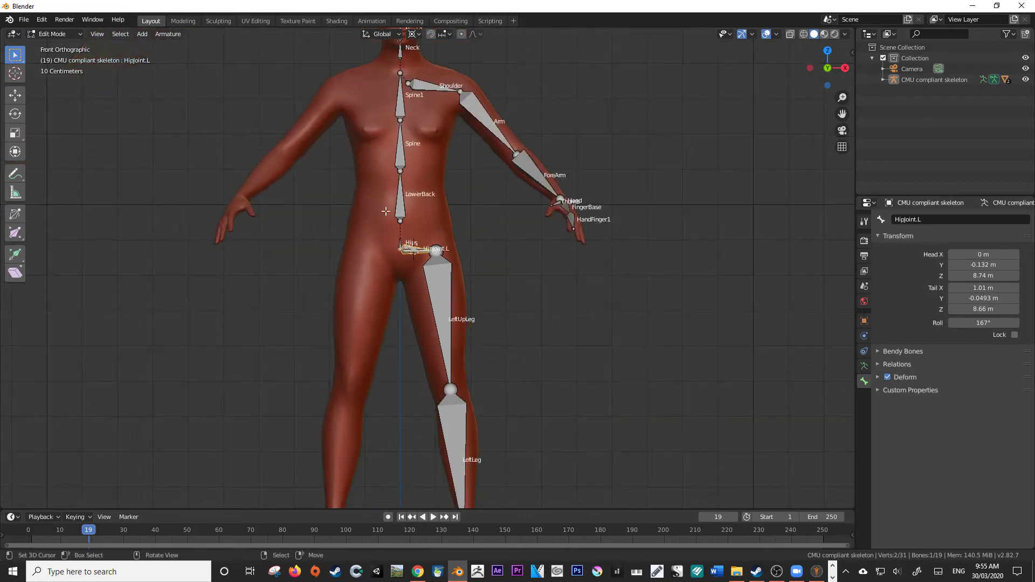
left_click(169, 35)
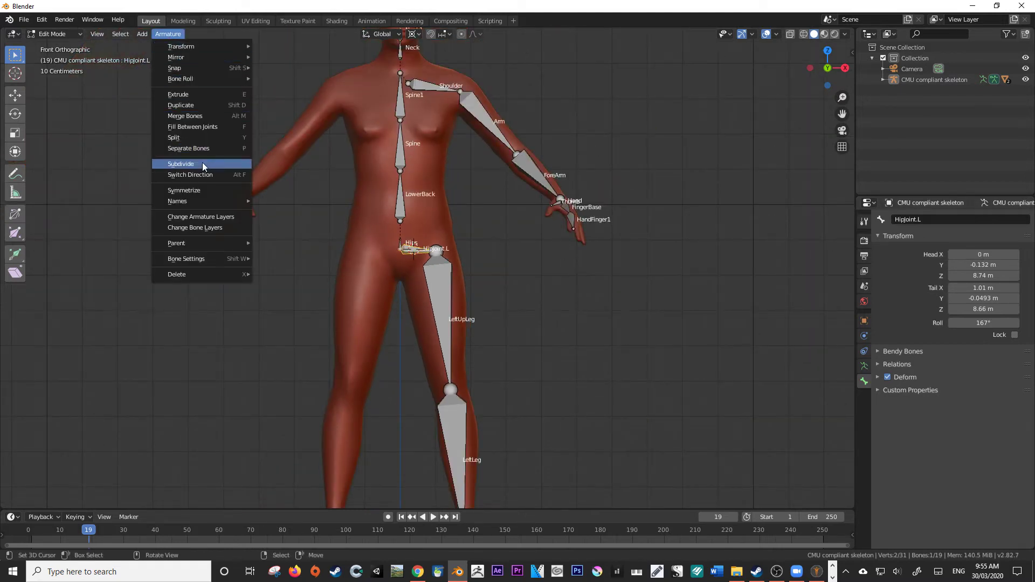
left_click(194, 191)
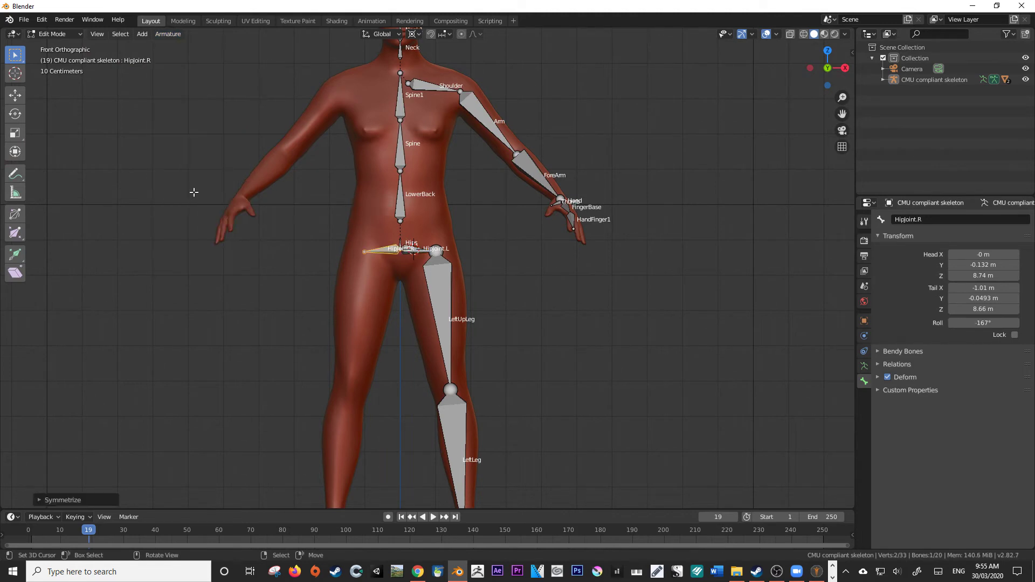
scroll(374, 282, "up", 5)
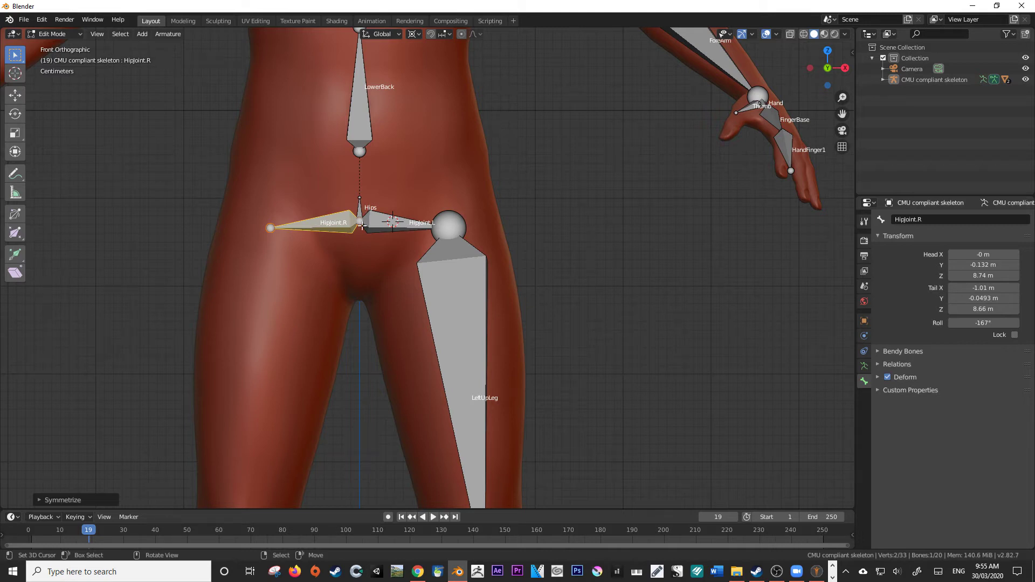
key("ctrl+z")
key("ctrl+z")
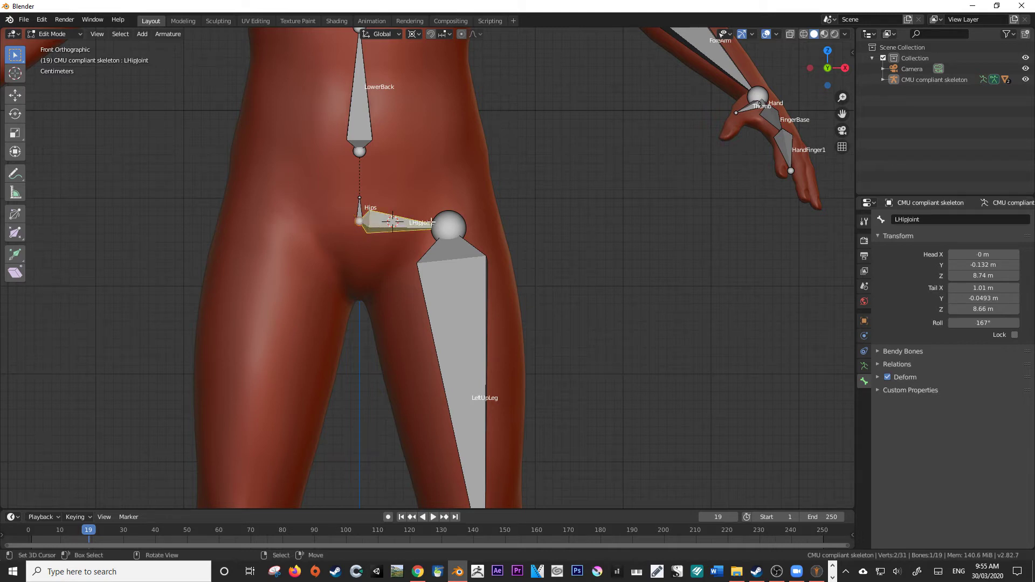
- Add the suffix .r to the LHipJoint bone's name and correct it to LHipJoint.L
left_click(924, 219)
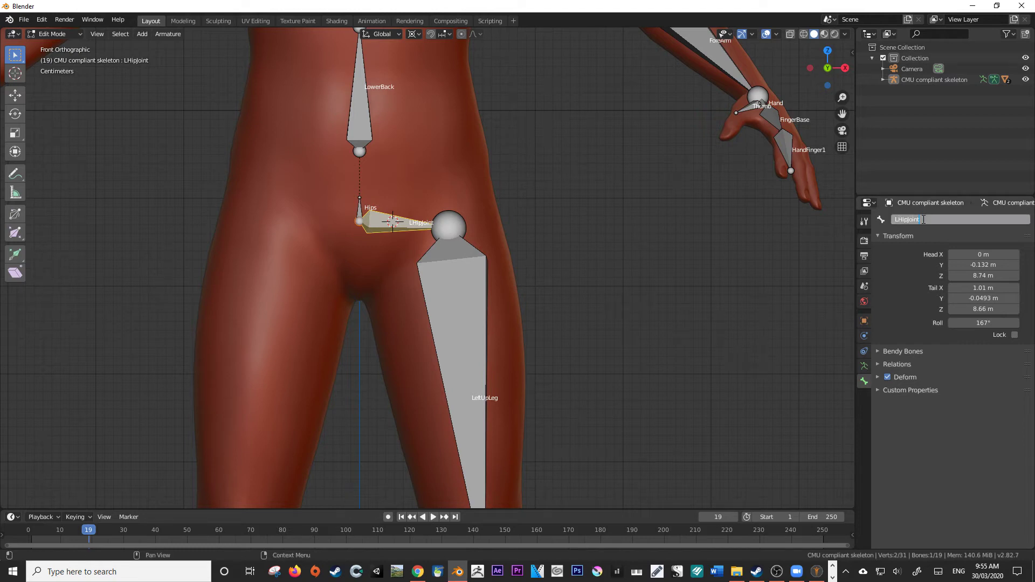
key("Return")
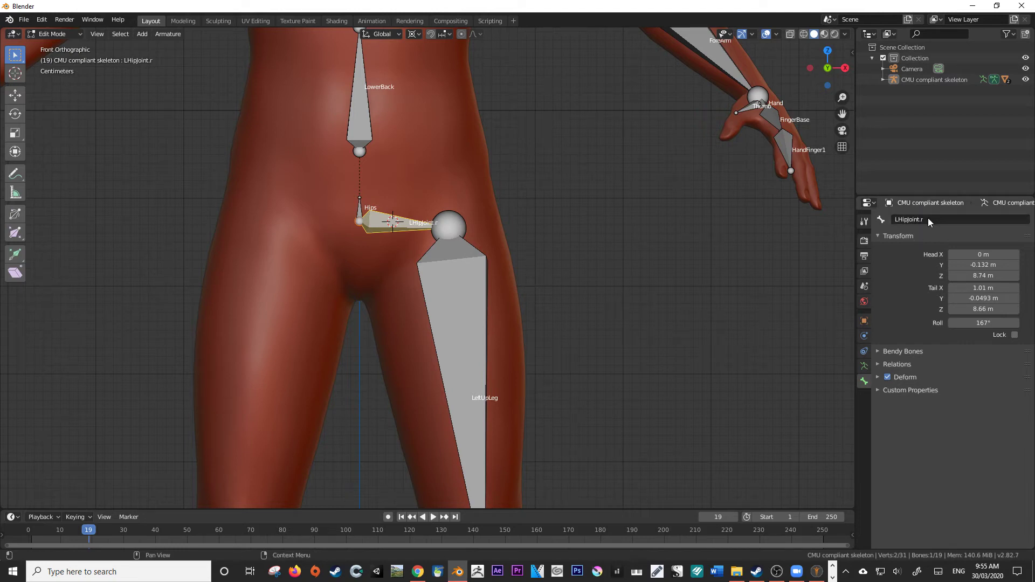
left_click(924, 220)
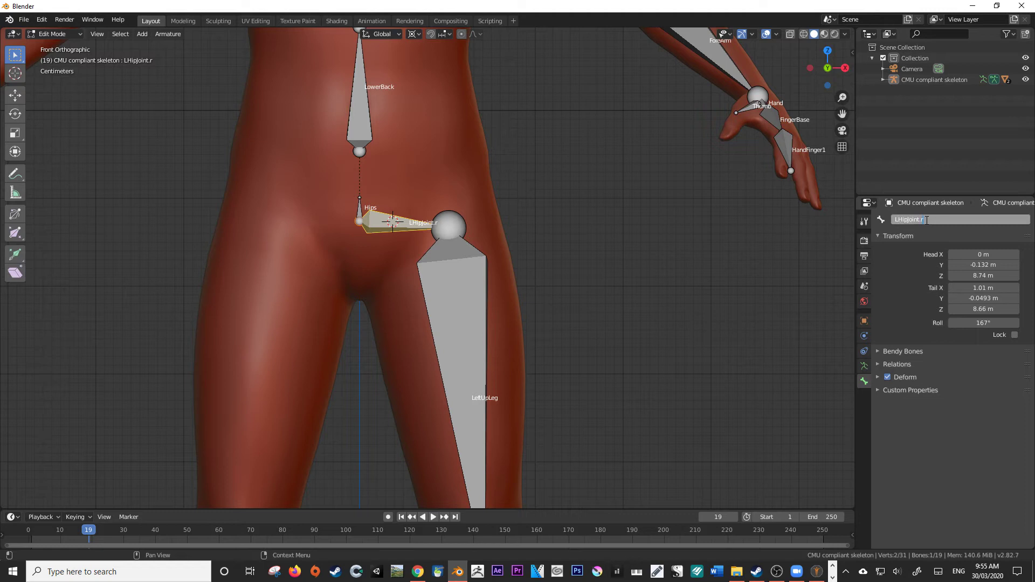
type("L")
key("Return")
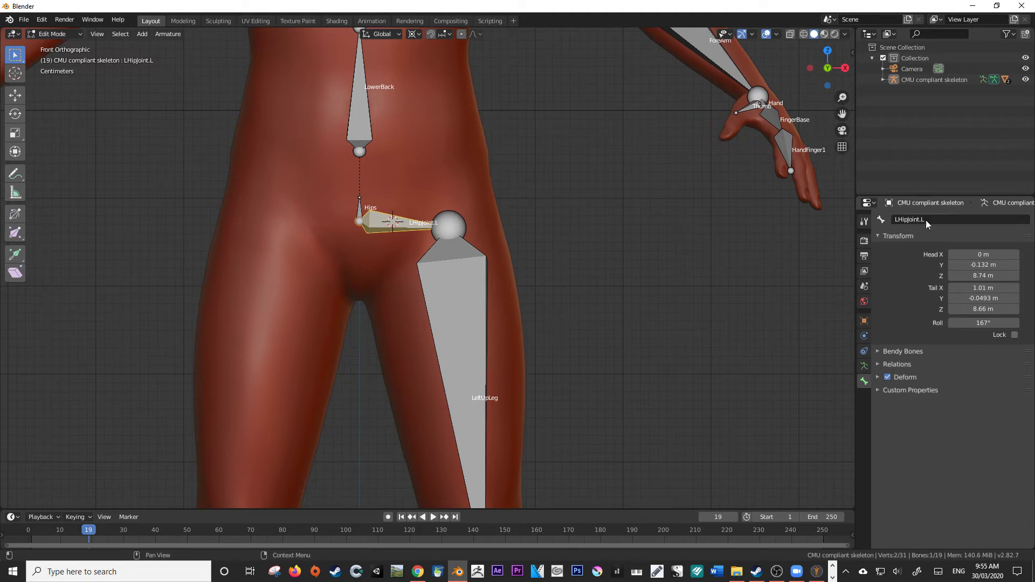
- Rename the left hip joint bone to LHipJoint.l with a lowercase suffix and symmetrize it
left_click(964, 220)
type("l")
key("Return")
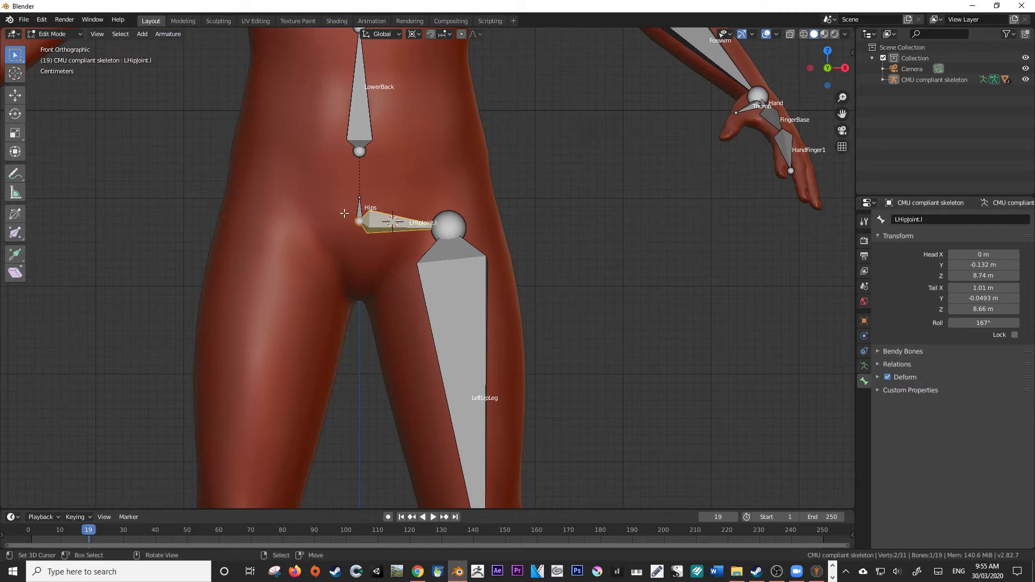
left_click(159, 37)
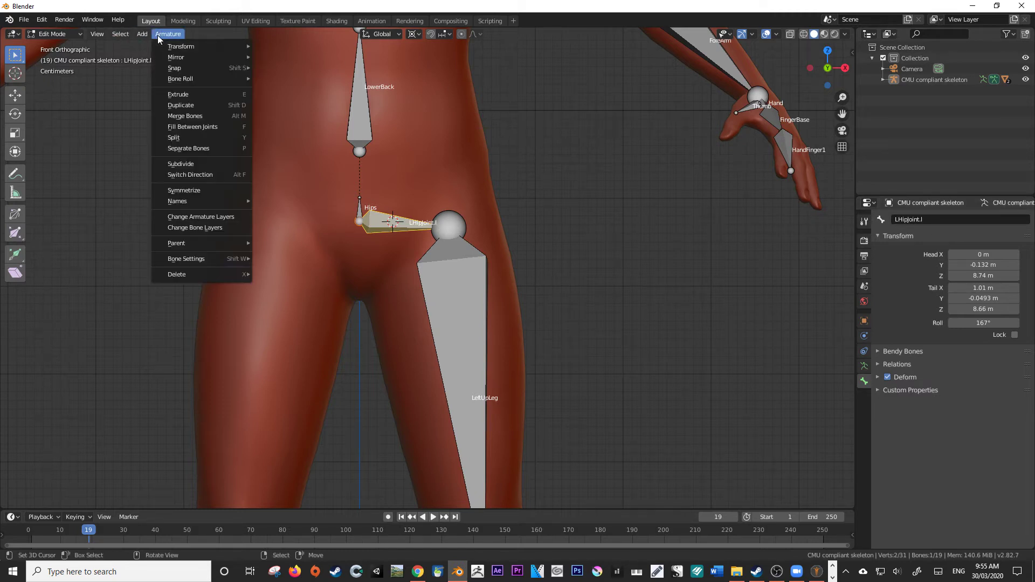
left_click(198, 191)
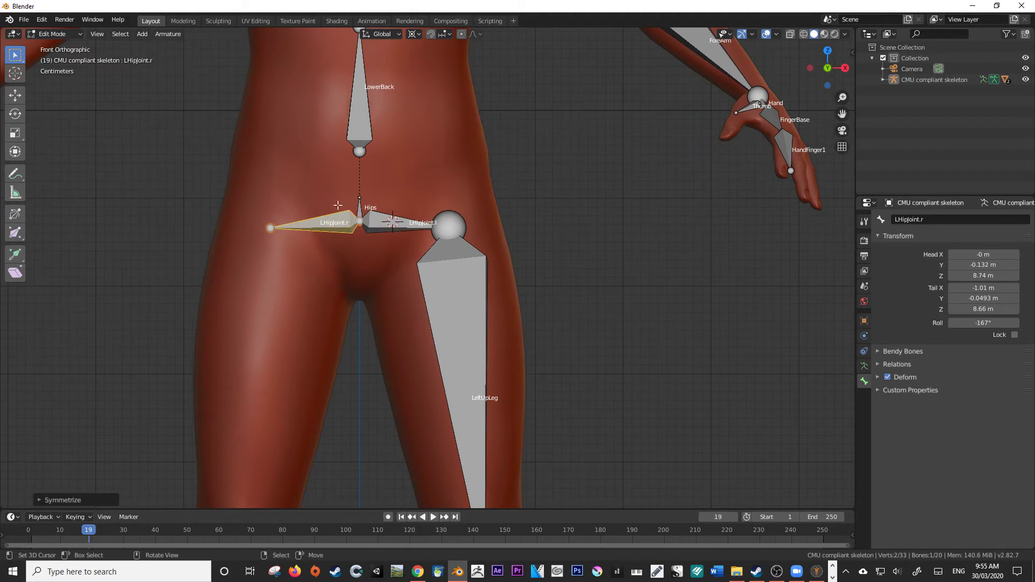
- Undo the hip joint symmetrization and rename the left hip joint bone to LHipJoint.L
key("ctrl+z")
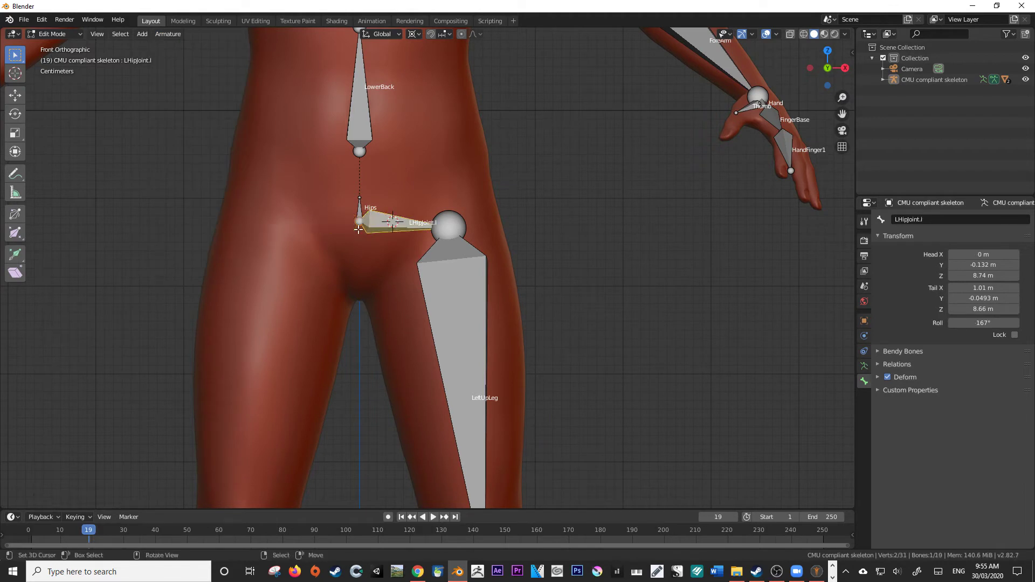
left_click(967, 218)
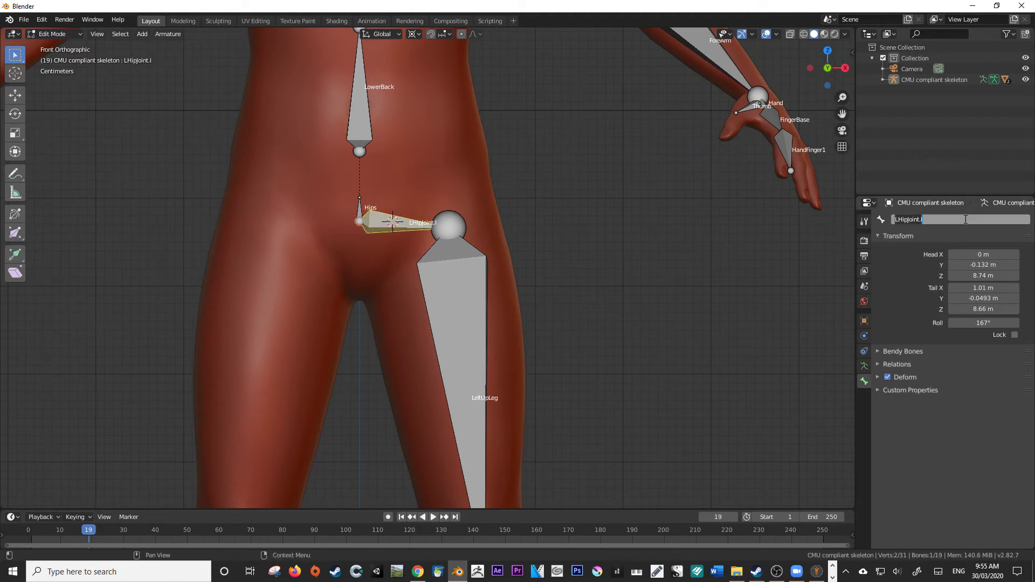
key("Return")
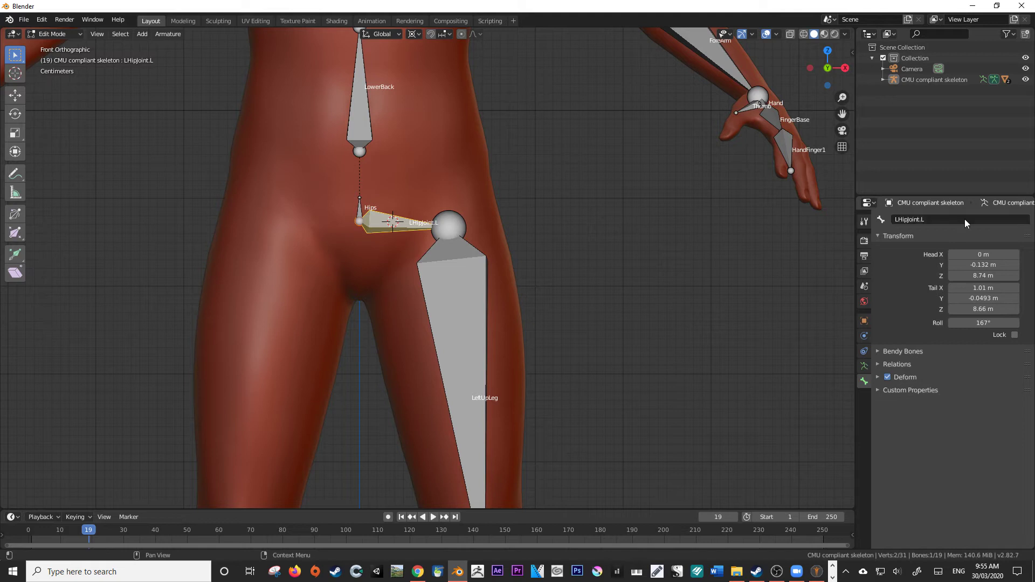
- Rename the Shoulder bone first to Shoulder.l and finally to Shoulder.L with an uppercase suffix
key("Home")
middle_click_drag(512, 131, 494, 192, "shift")
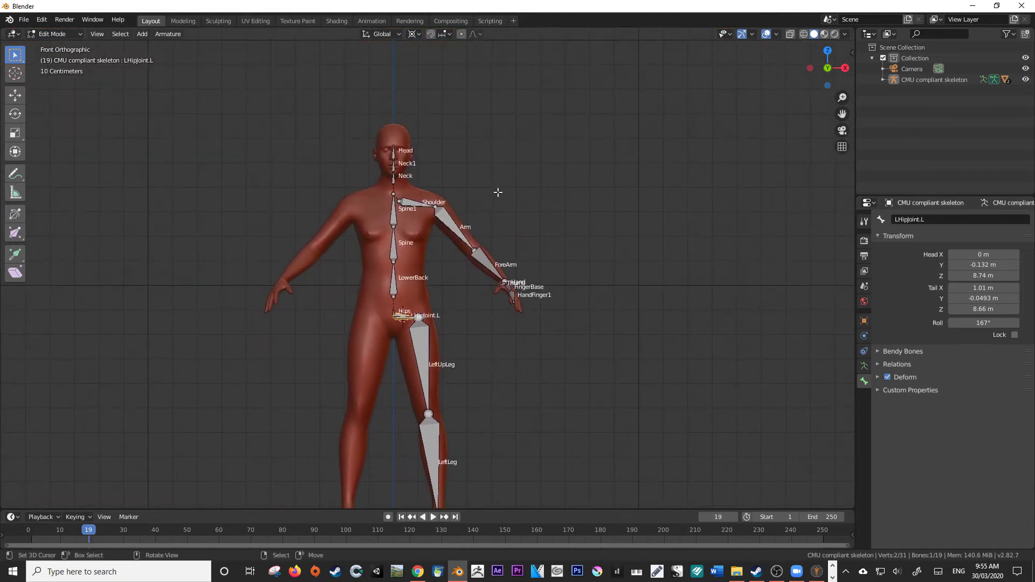
scroll(399, 184, "up", 1)
scroll(403, 187, "up", 2)
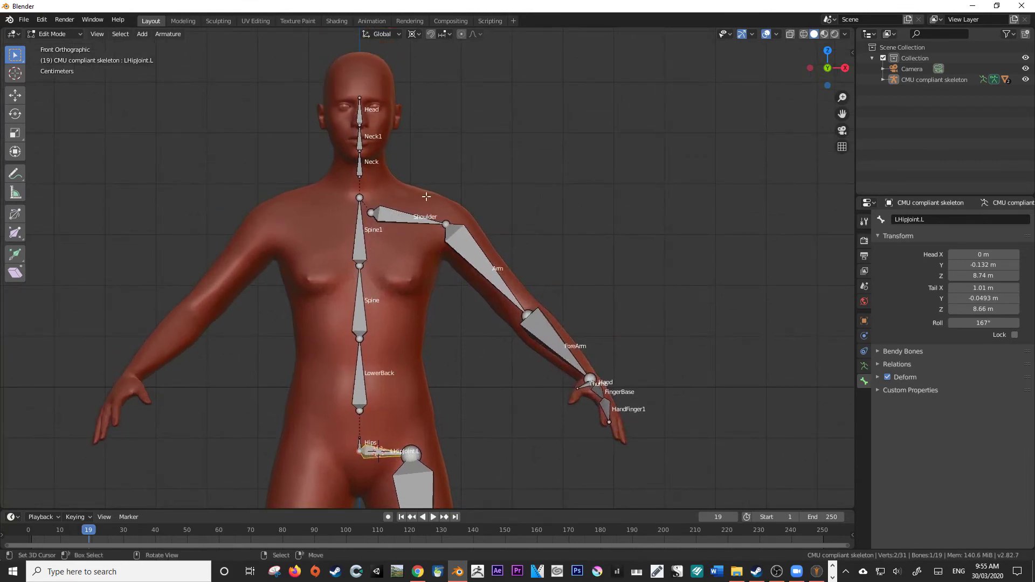
left_click(397, 215)
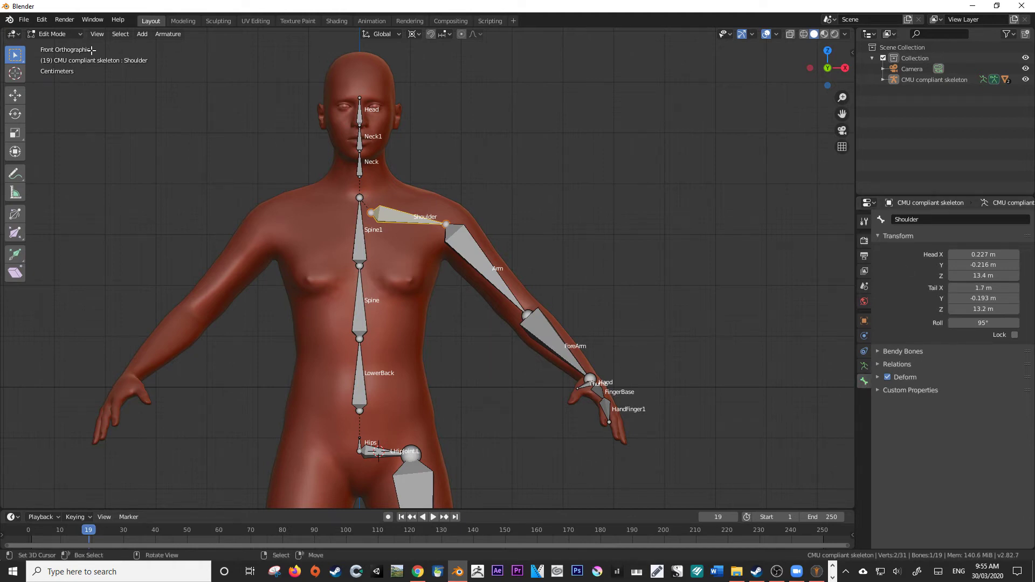
left_click(925, 220)
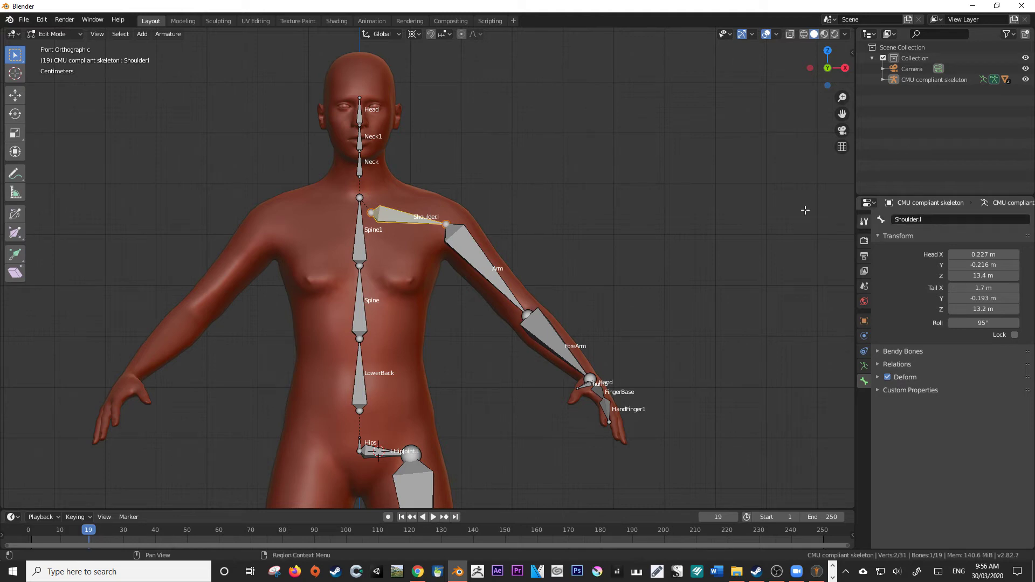
key("Return")
left_click(947, 220)
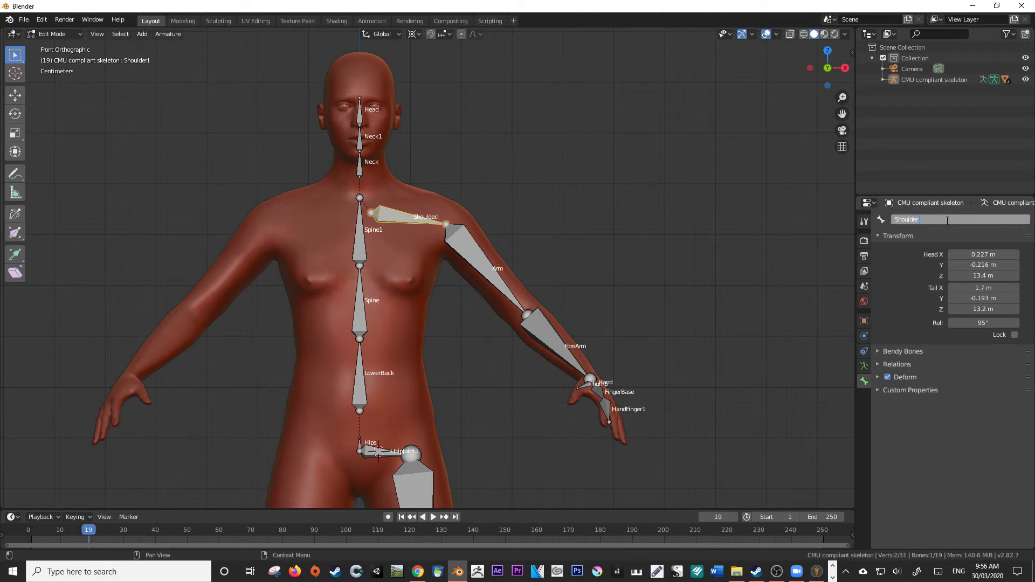
type("L")
key("Return")
- Rename the upper arm bone to Arm.L
left_click(518, 295)
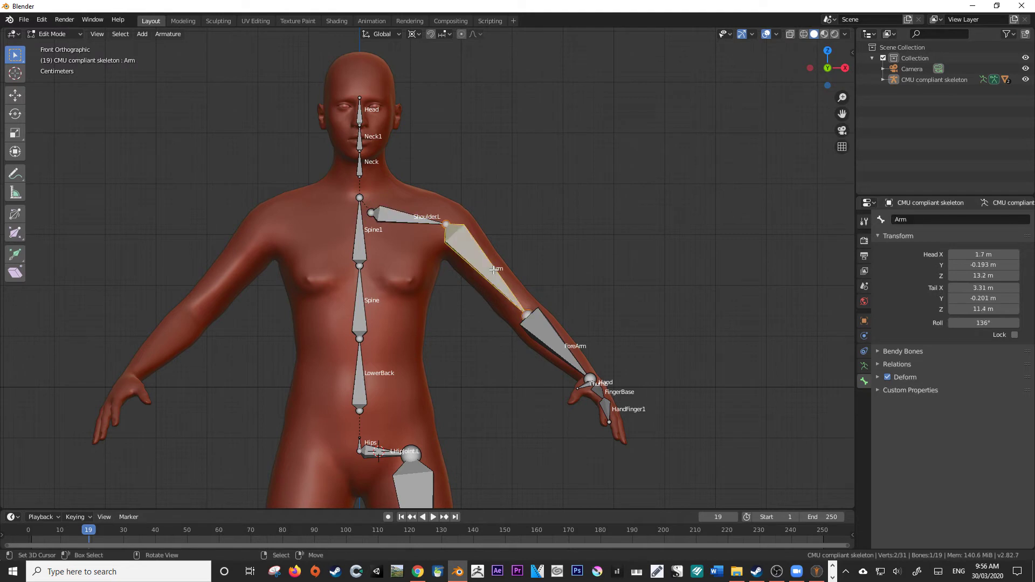
left_click(919, 219)
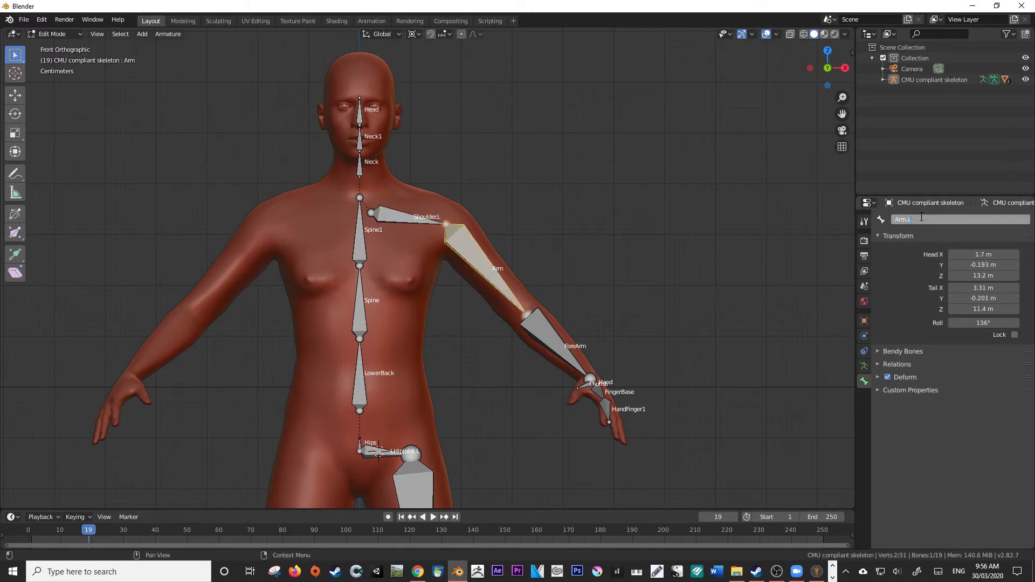
type(".L")
key("Return")
- Rename the forearm bone to ForeArm.L
key("bracketright")
left_click(929, 219)
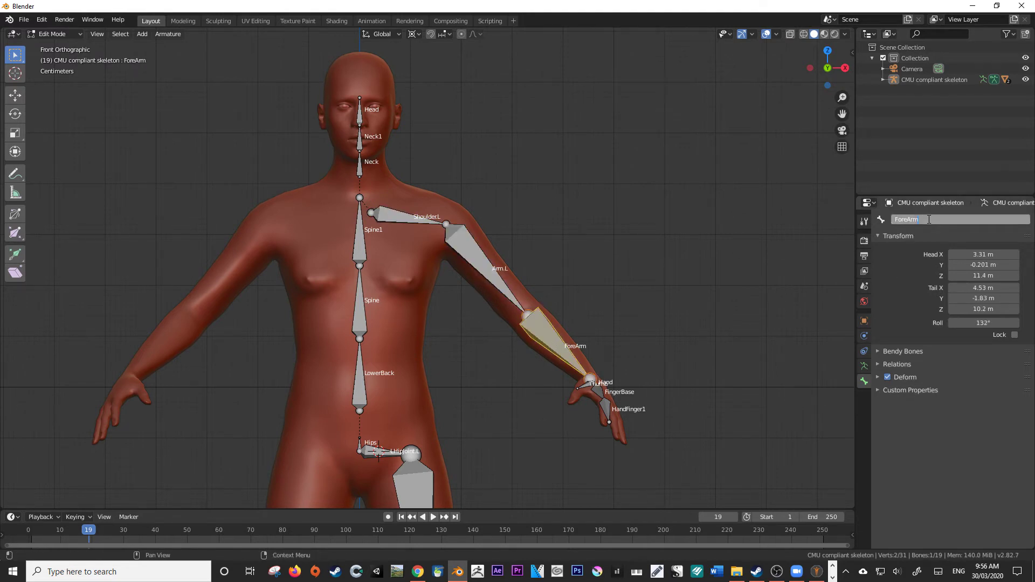
type(".L")
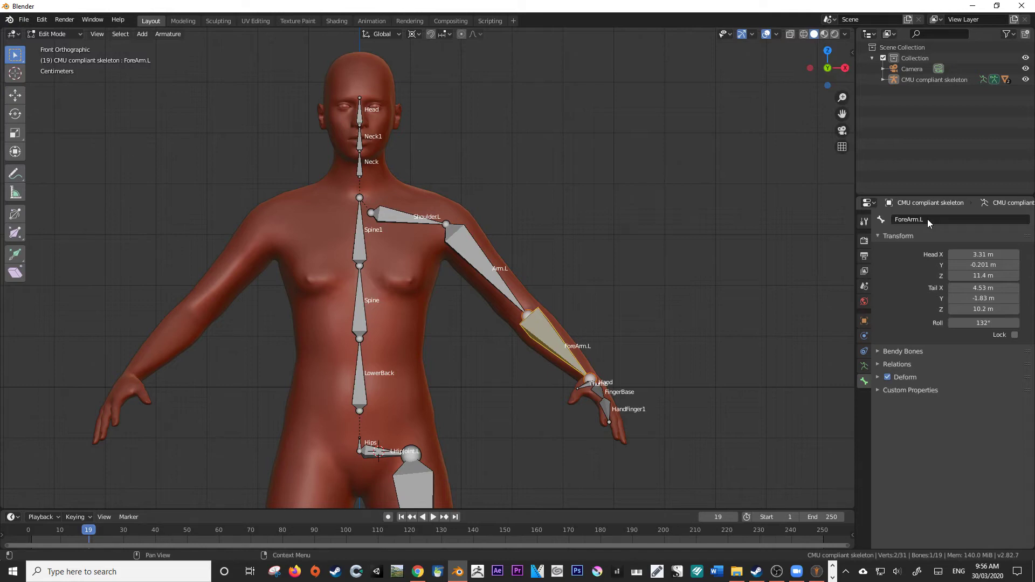
- Rename the hand bone at the end of the left forearm to Hand.L
key("Return")
middle_click_drag(620, 431, 539, 385)
key("bracketright")
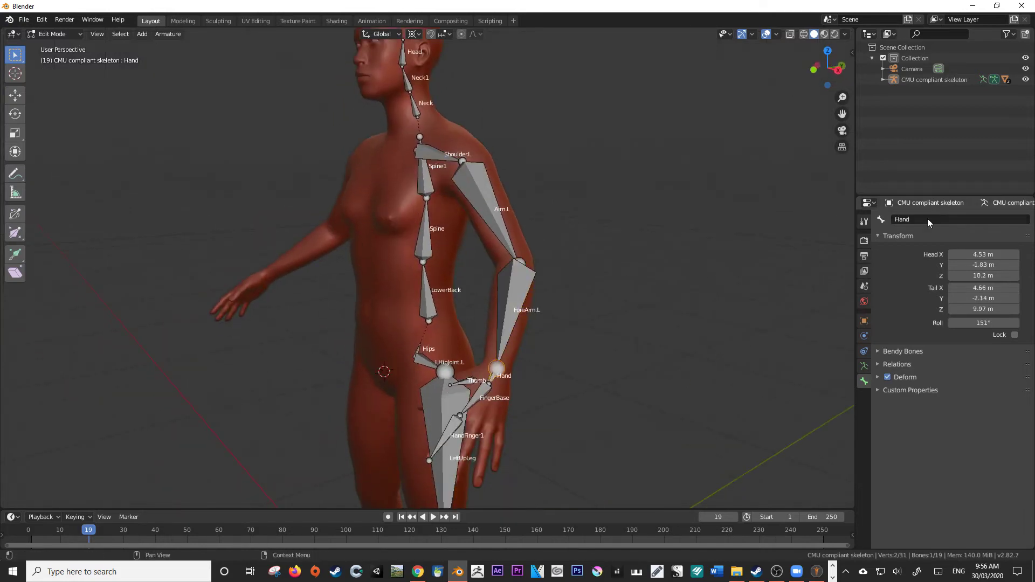
left_click(927, 220)
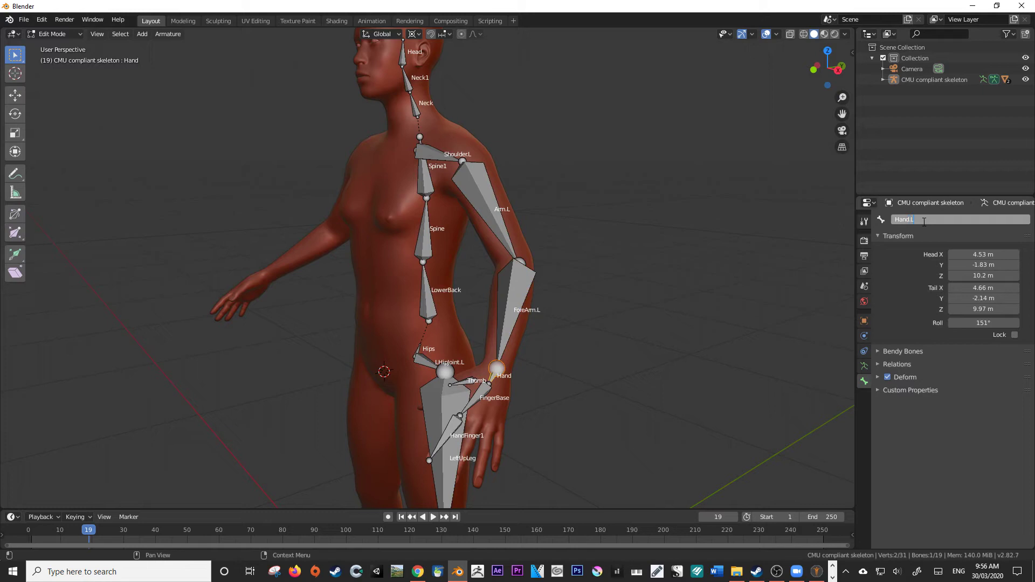
type(".L")
key("Return")
- Rename the finger base bone to FingerBase.L and the thumb bone to Thumb.L
key("bracketright")
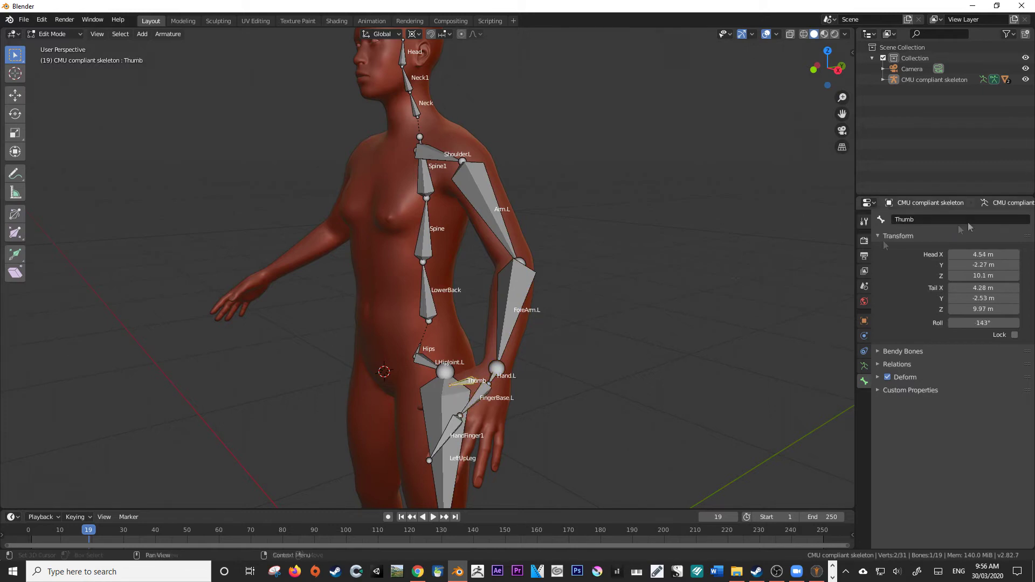
left_click(968, 222)
type(".L")
key("Return")
- Rename the finger bone at the end of the left hand to HandFinger1.L
middle_click_drag(647, 323, 668, 272, "shift")
left_click(477, 353)
left_click(946, 220)
type(".L")
key("Return")
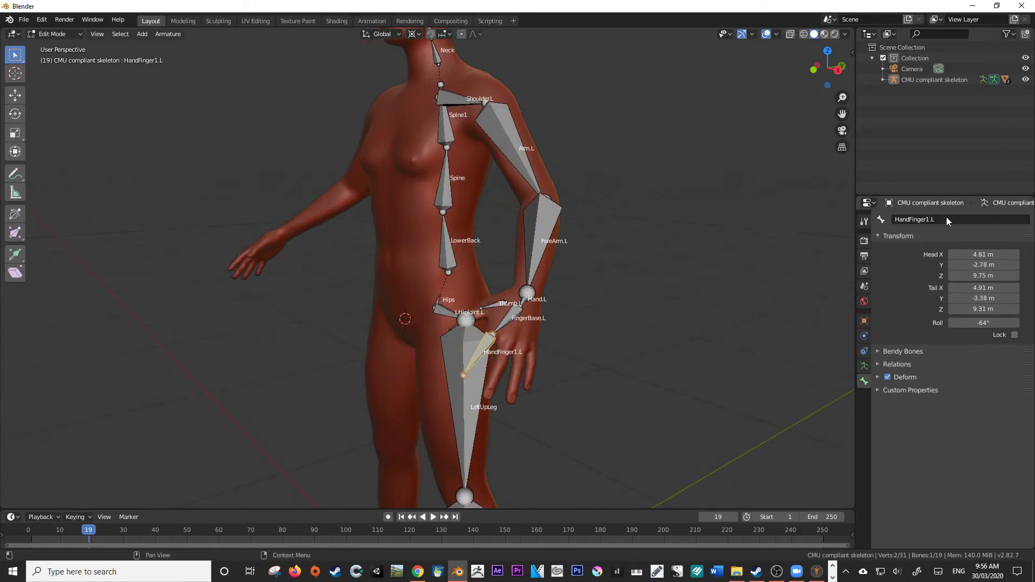
- Check the bone names along the left arm and hand from the front and in perspective
key("KP_1")
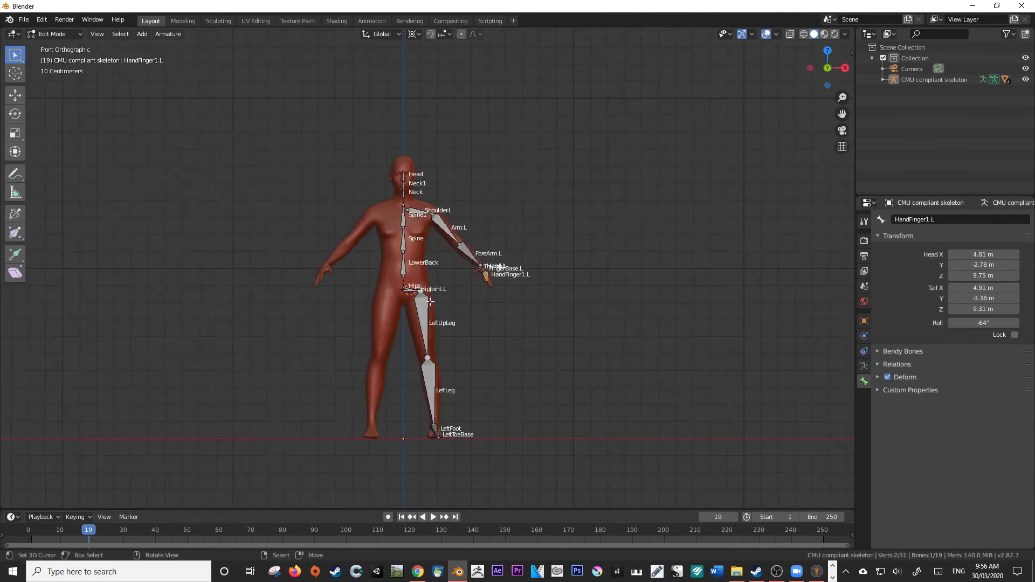
scroll(430, 301, "up", 3)
scroll(493, 200, "down", 3)
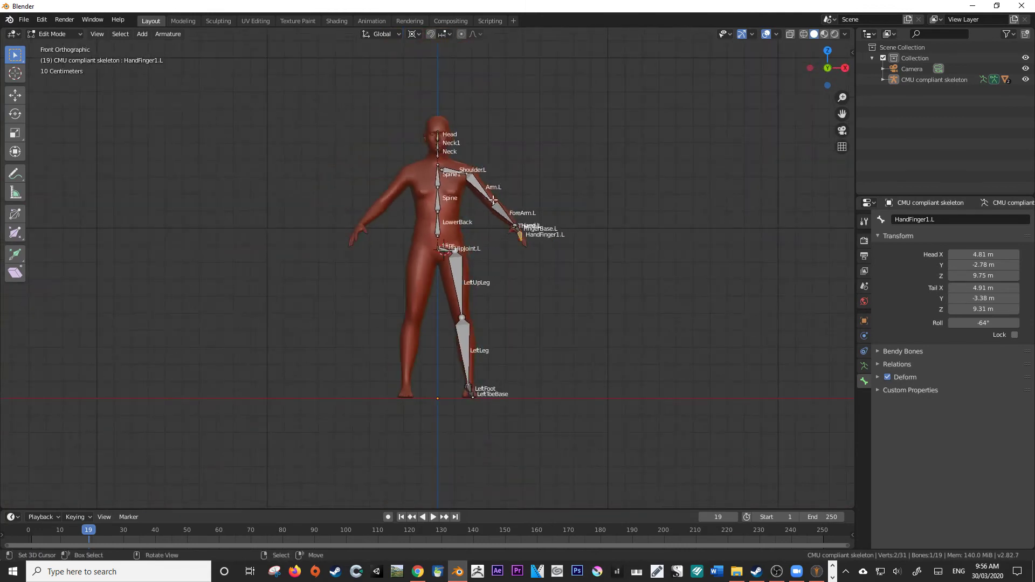
key("alt+a")
key("a")
key("KP_Decimal")
middle_click_drag(499, 201, 573, 233)
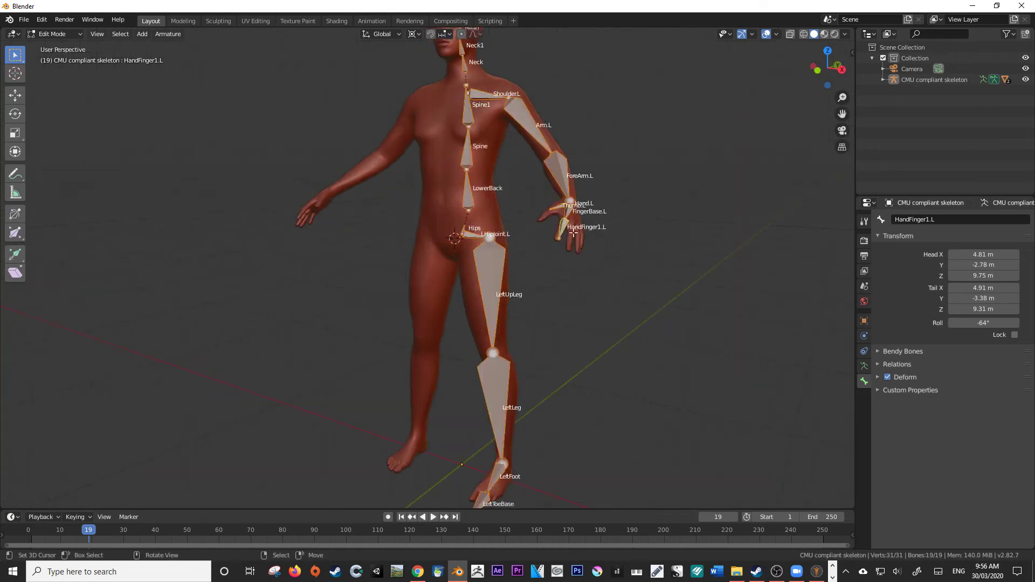
left_click(562, 227)
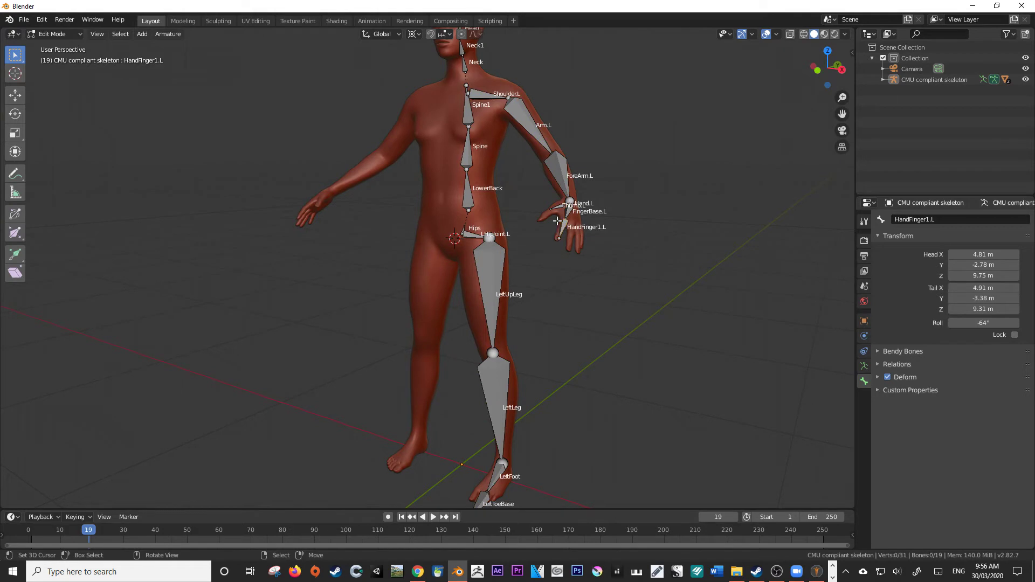
- Select all bones of the skeleton and symmetrize them to create the right-side arm, hip and leg bones
key("a")
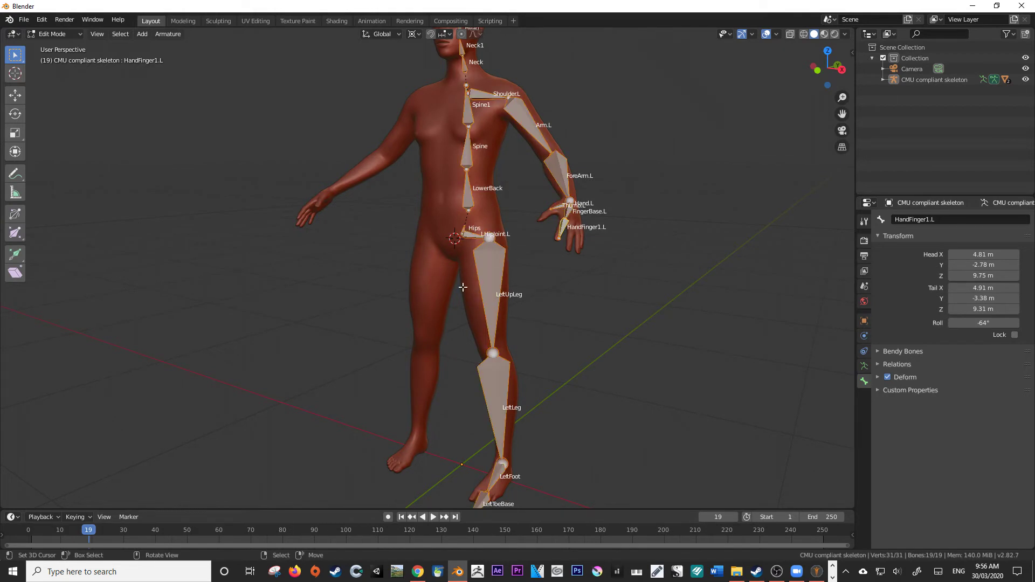
key("KP_1")
scroll(484, 281, "down", 3)
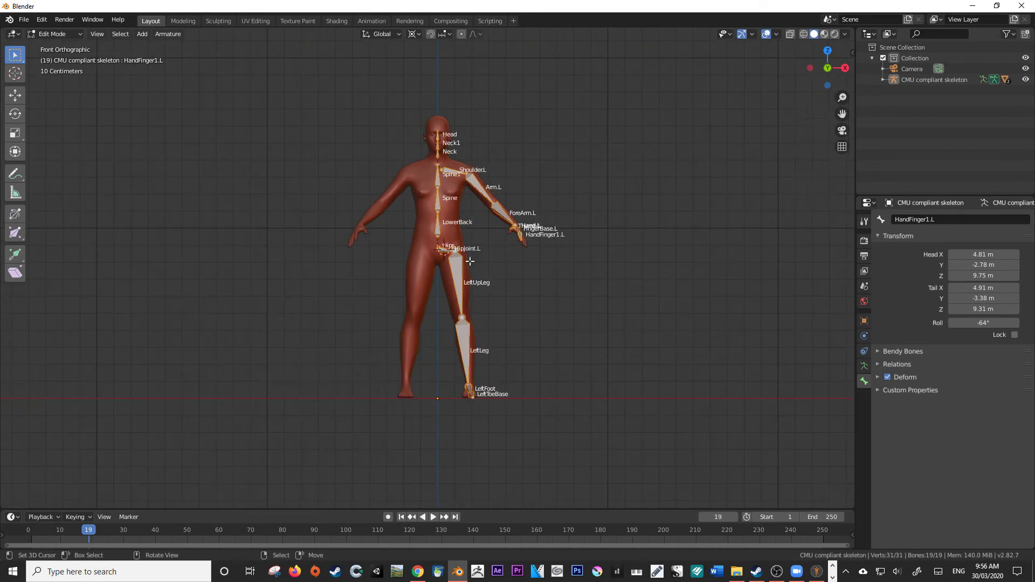
scroll(435, 199, "up", 3)
scroll(435, 198, "down", 1)
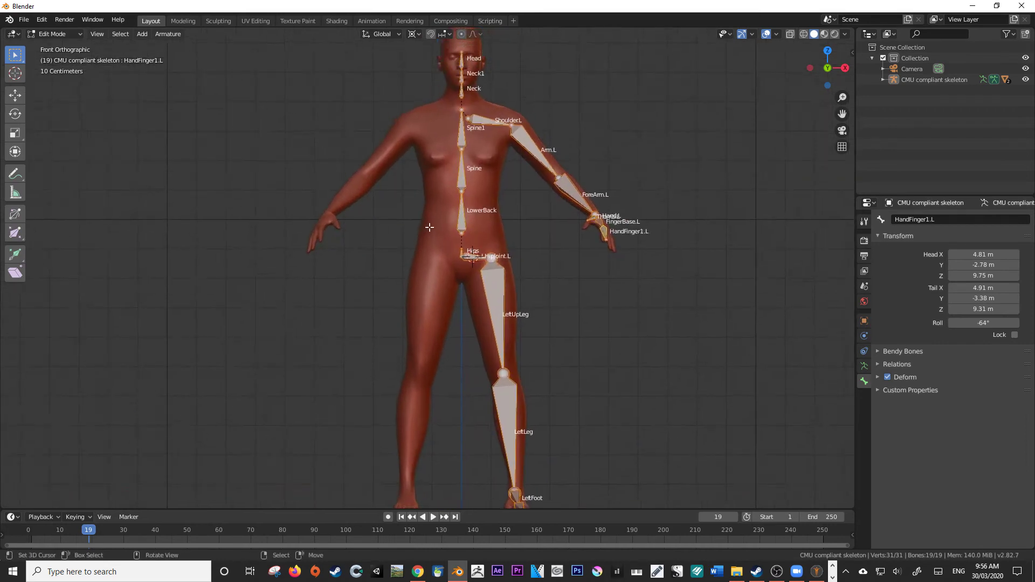
left_click(168, 33)
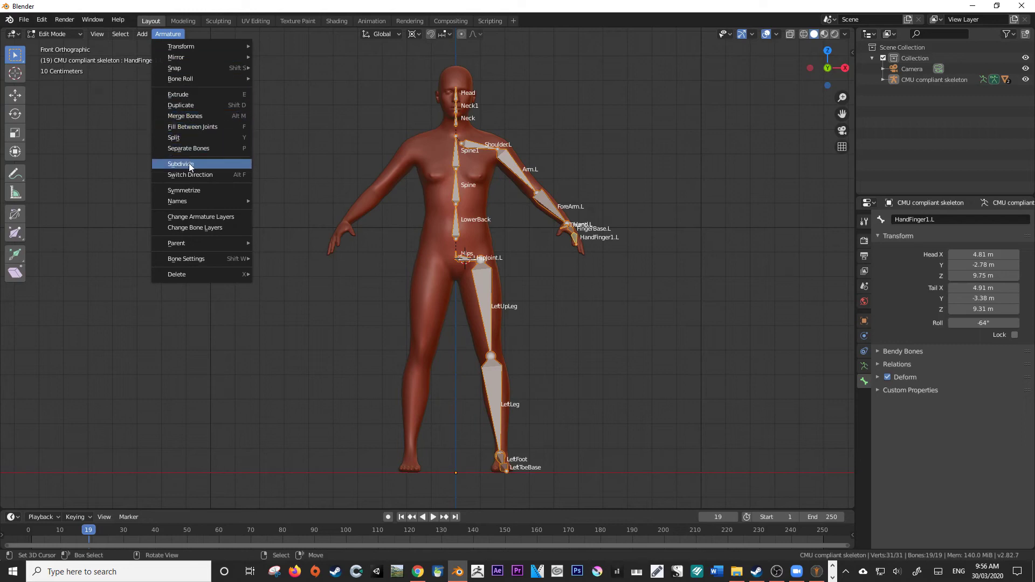
left_click(210, 190)
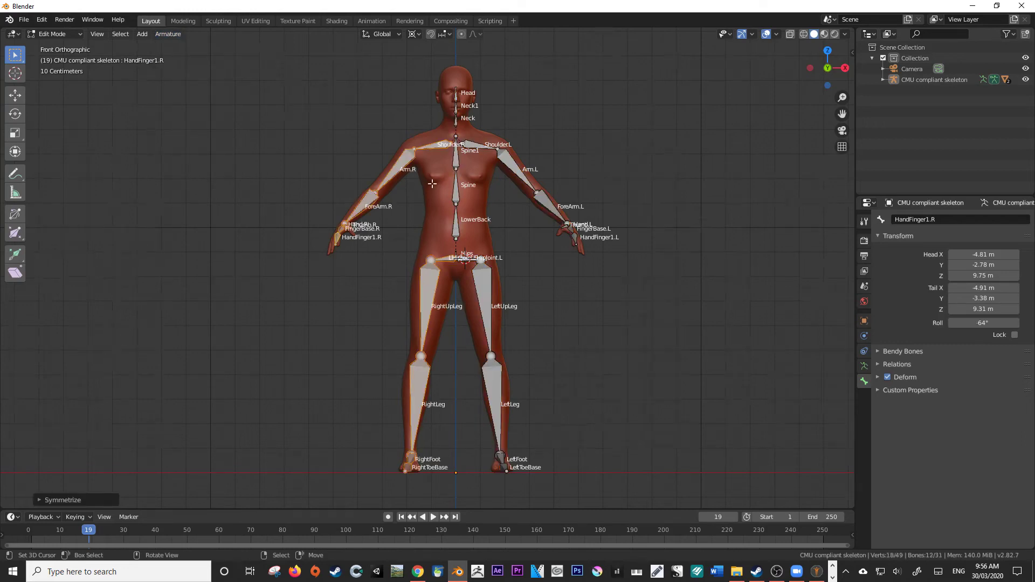
- Inspect the symmetrized skeleton from several angles and from the front, comparing the left and right bones
scroll(432, 185, "up", 4)
scroll(432, 184, "down", 5)
middle_click_drag(432, 185, 527, 178)
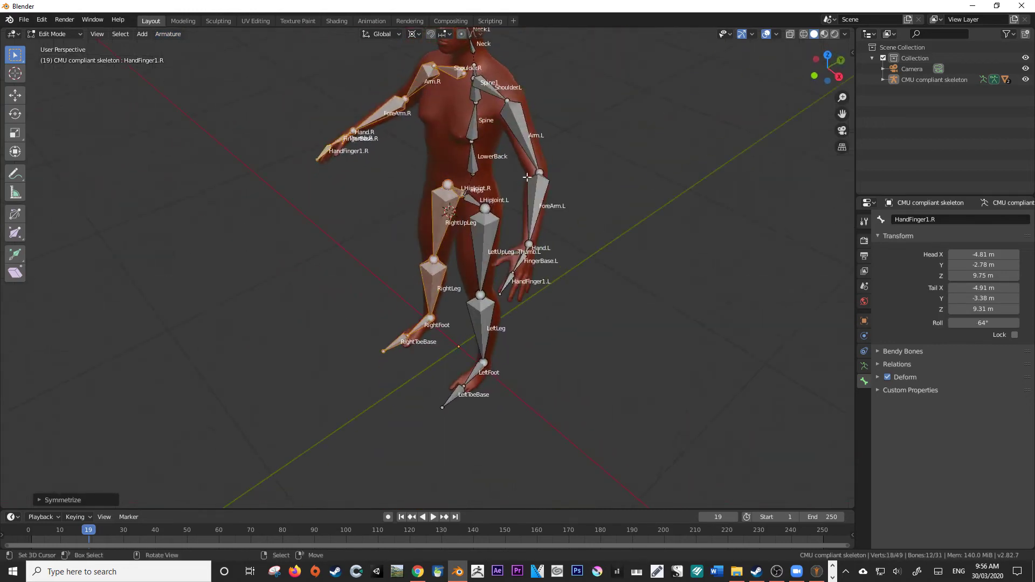
middle_click_drag(344, 167, 451, 123)
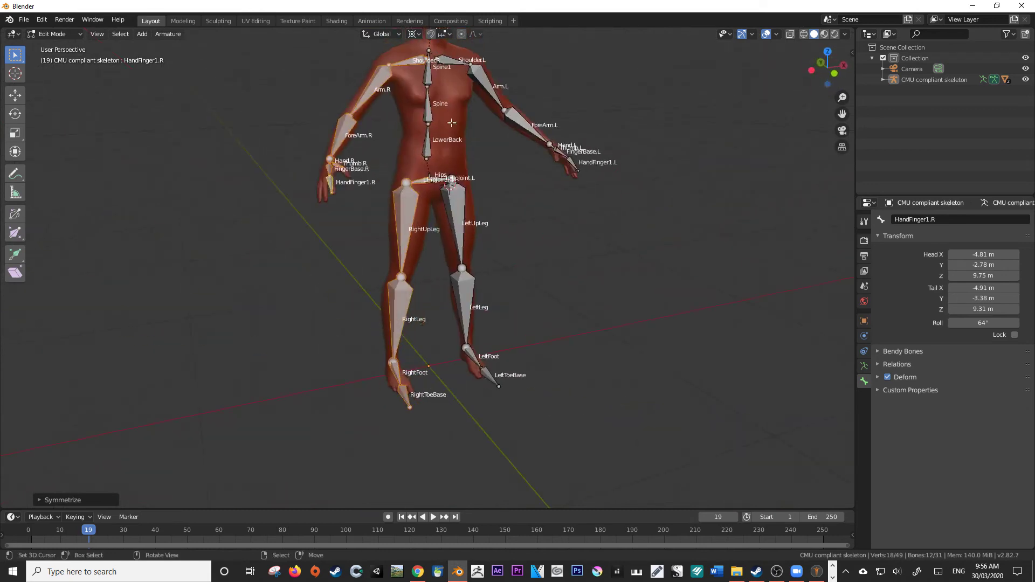
middle_click_drag(303, 185, 266, 169)
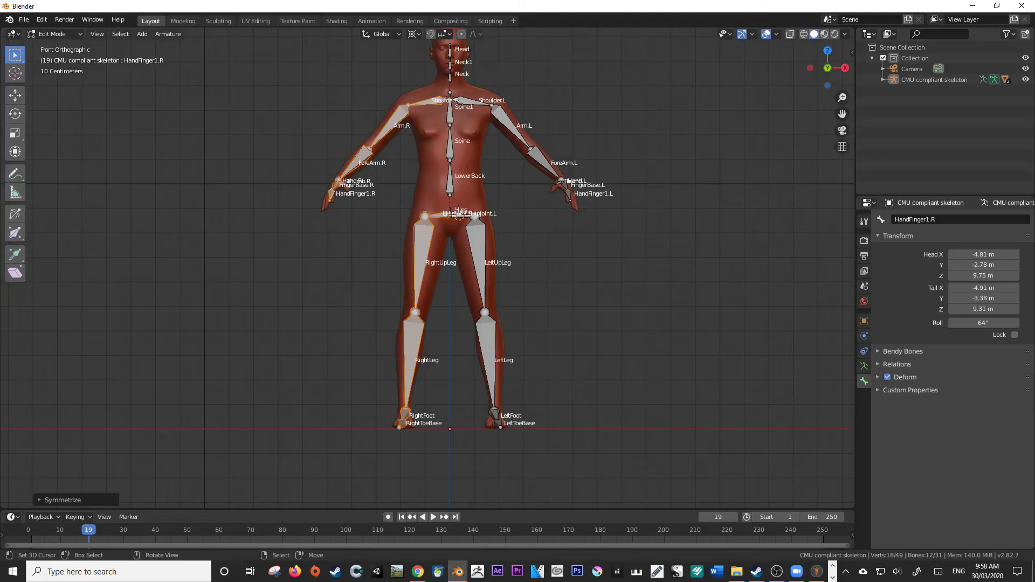
scroll(425, 256, "down", 2)
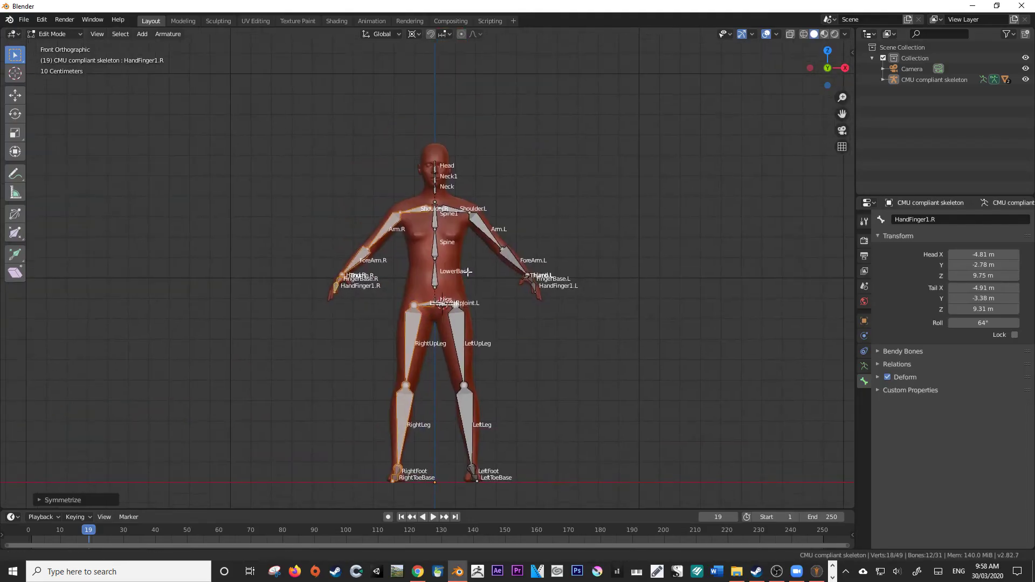
middle_click_drag(566, 113, 551, 173, "shift")
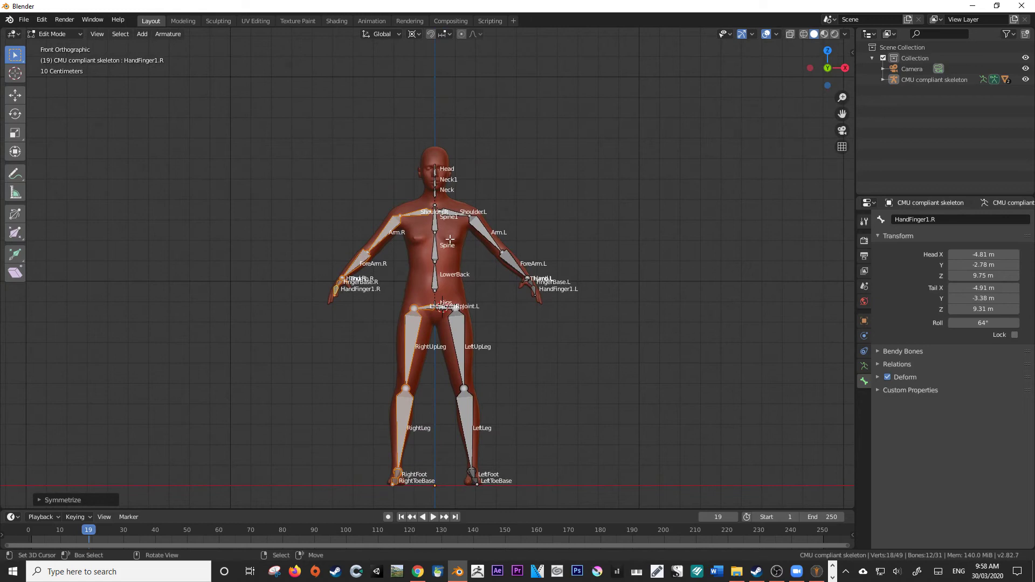
- Try moving the left elbow joint between Arm.L and ForeArm.L on its own
left_click(482, 234)
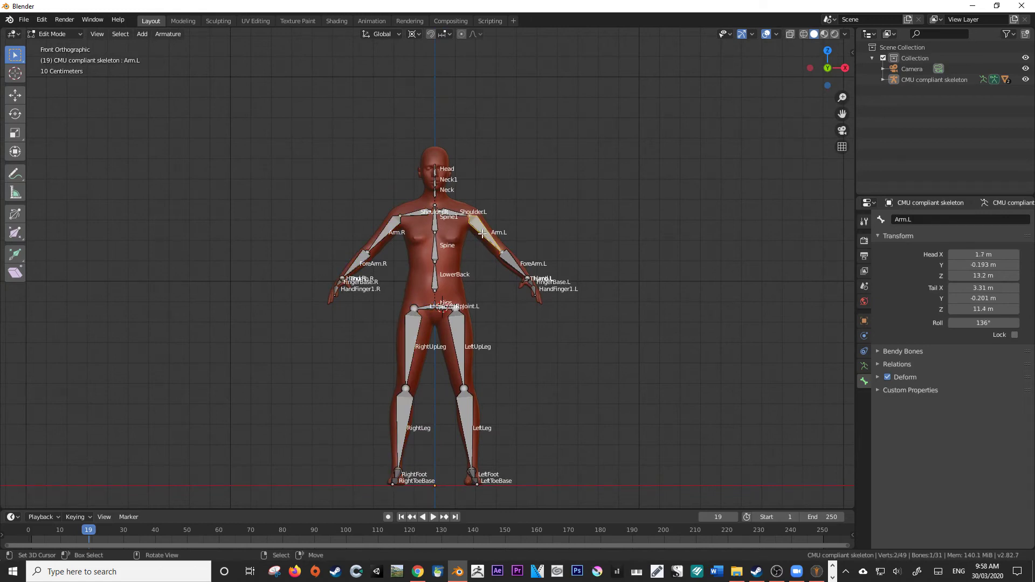
scroll(481, 234, "up", 3)
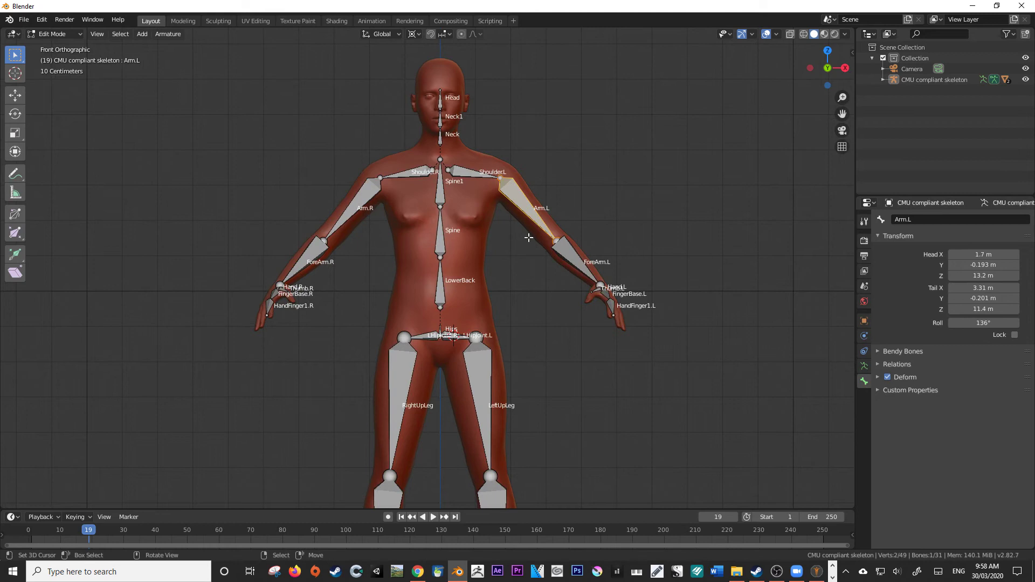
left_click(555, 241)
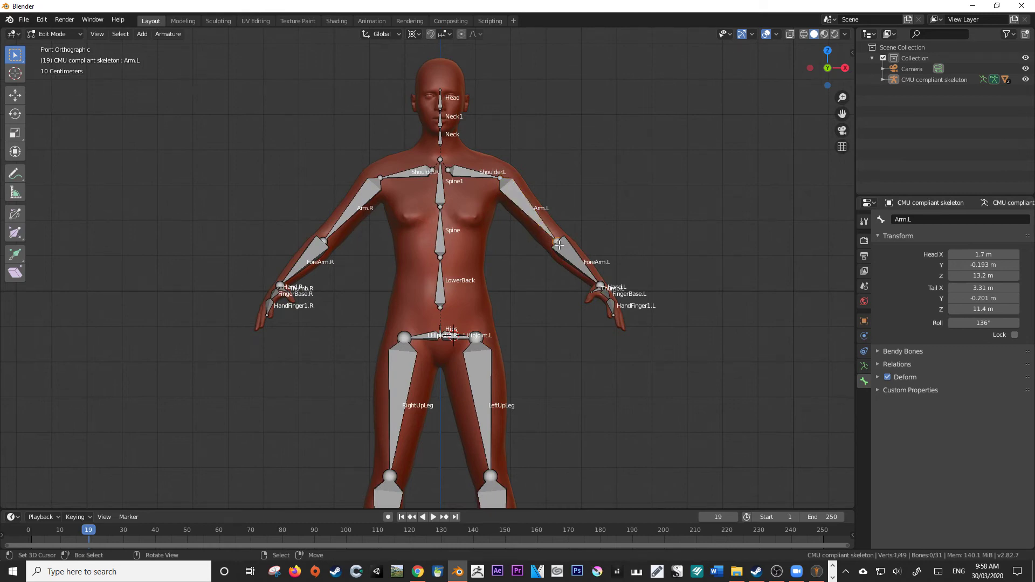
key("g")
right_click(544, 229)
- Try moving and scaling the left and right elbow joints together
left_click(323, 240, "shift")
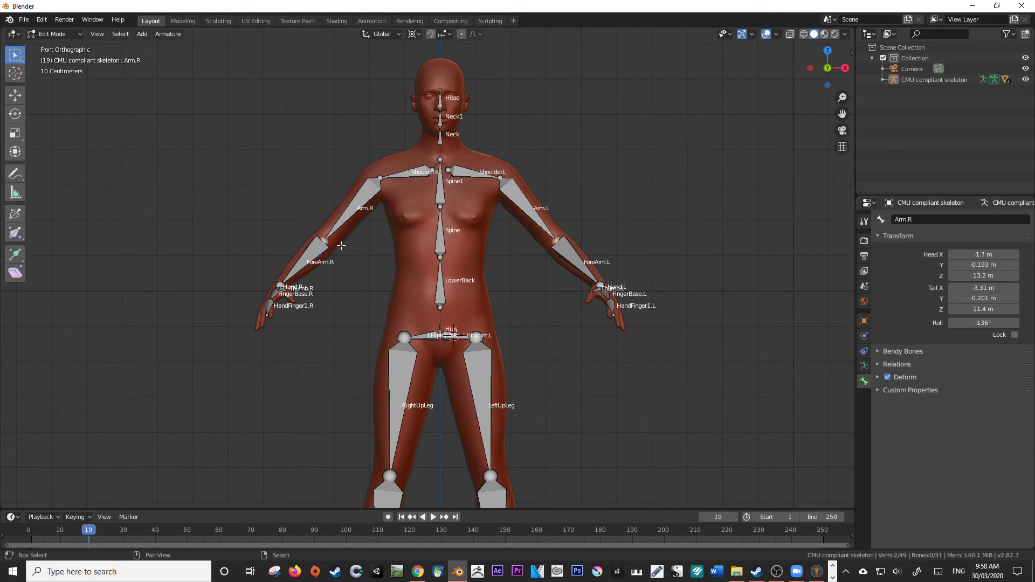
key("g")
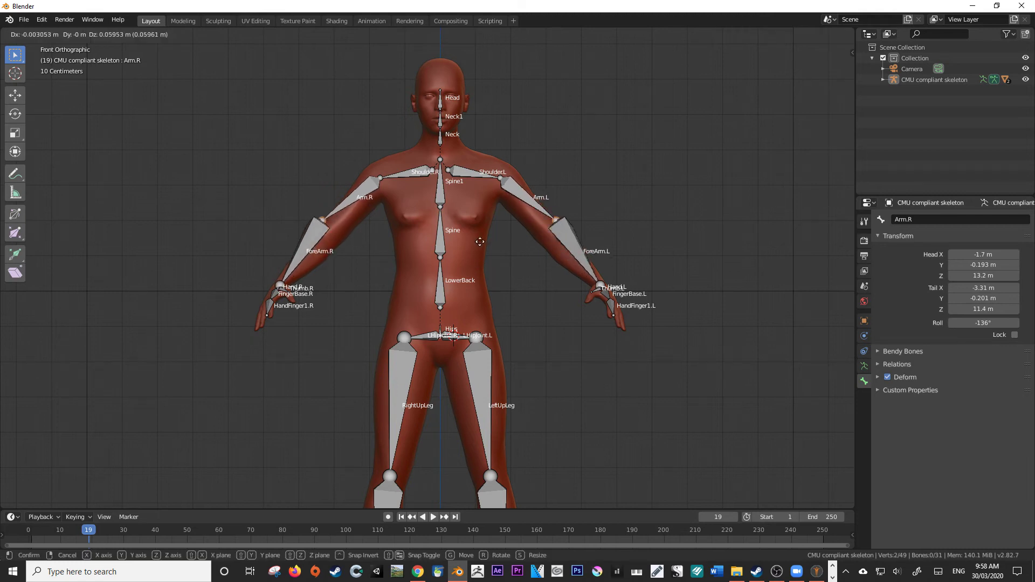
key("s")
key("Escape")
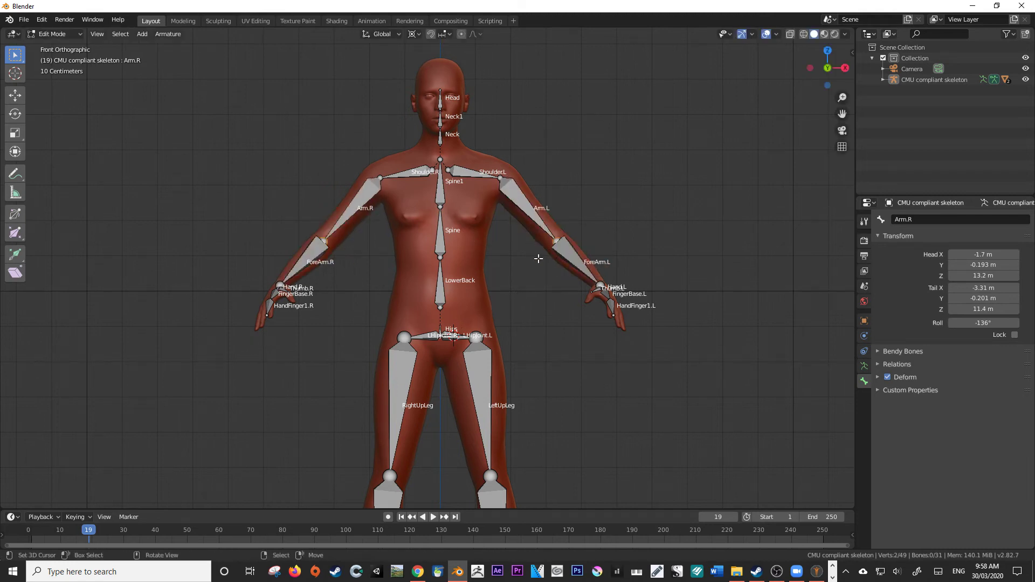
- Select only the left elbow joint and enable X-Axis Mirror in the armature tool options
left_click(556, 241)
scroll(556, 241, "down", 1)
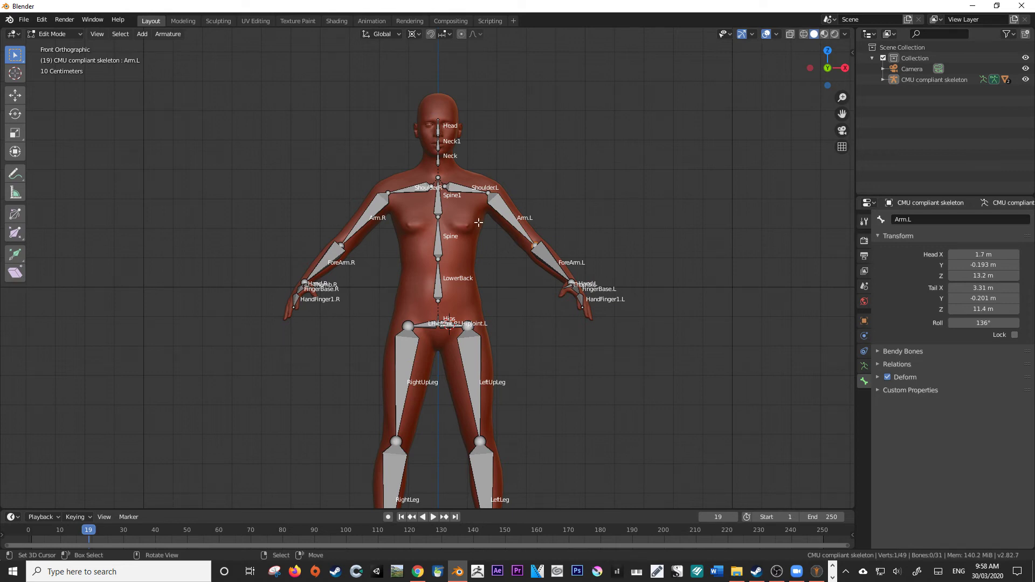
scroll(484, 201, "up", 1)
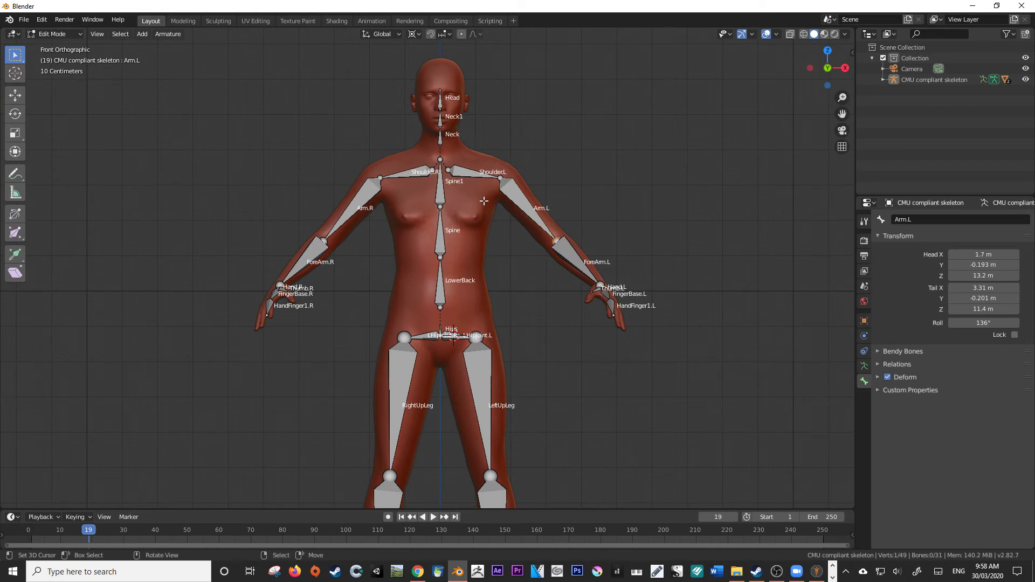
key("n")
key("n")
key("n")
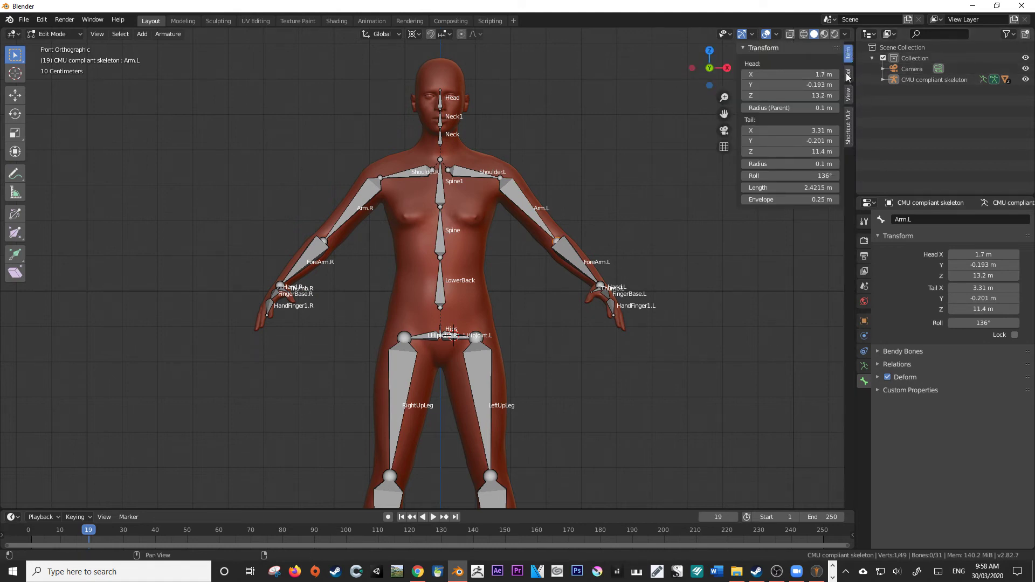
left_click(848, 75)
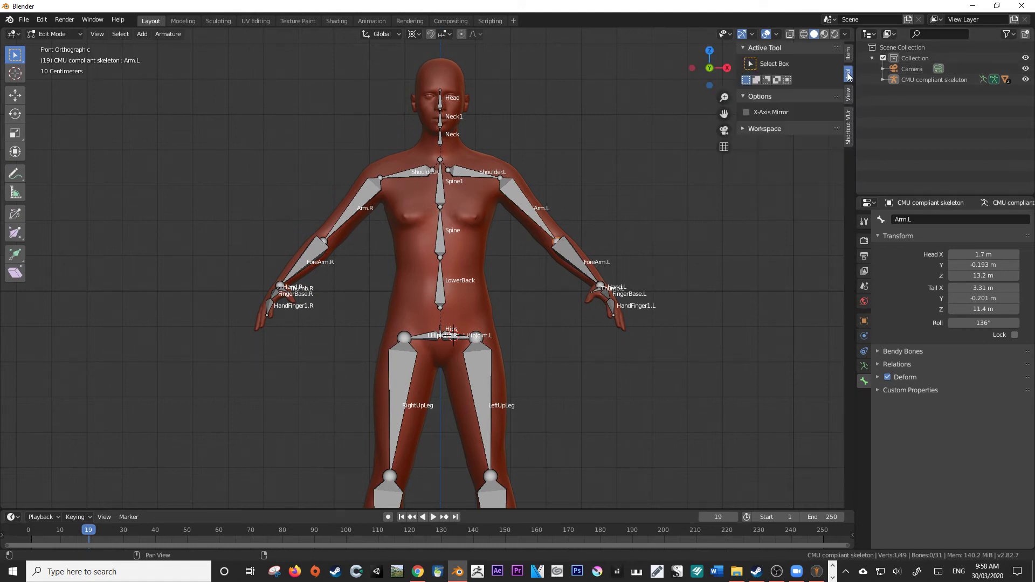
left_click(747, 112)
- Show the active tool's properties and try moving the left elbow joint with X-axis mirroring
left_click(863, 223)
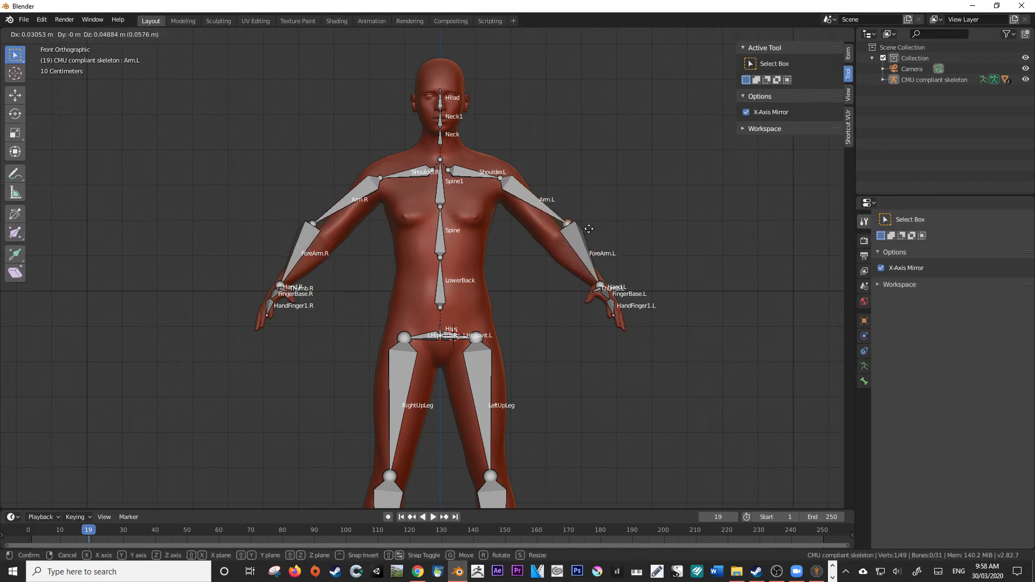
key("g")
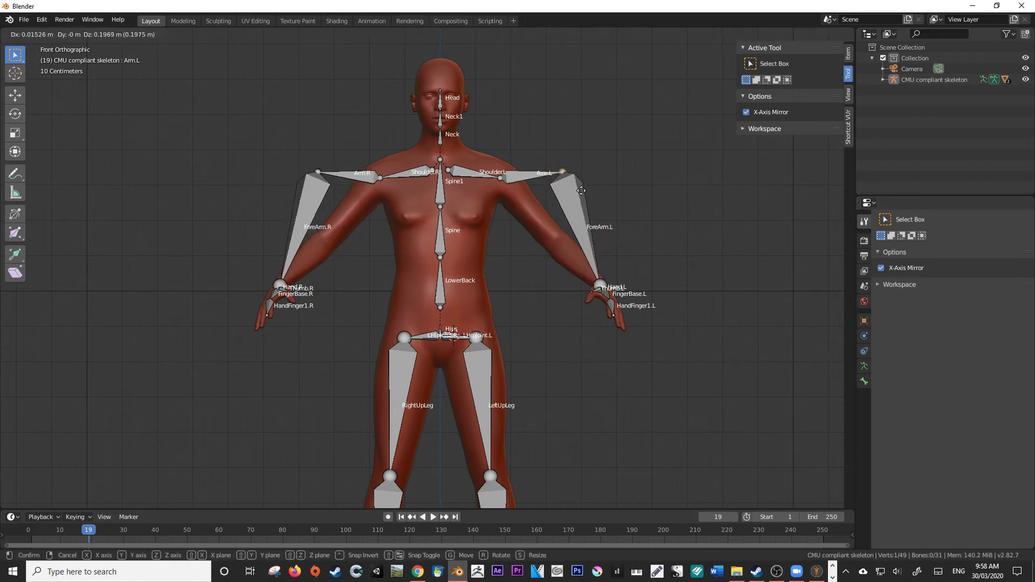
left_click(571, 242)
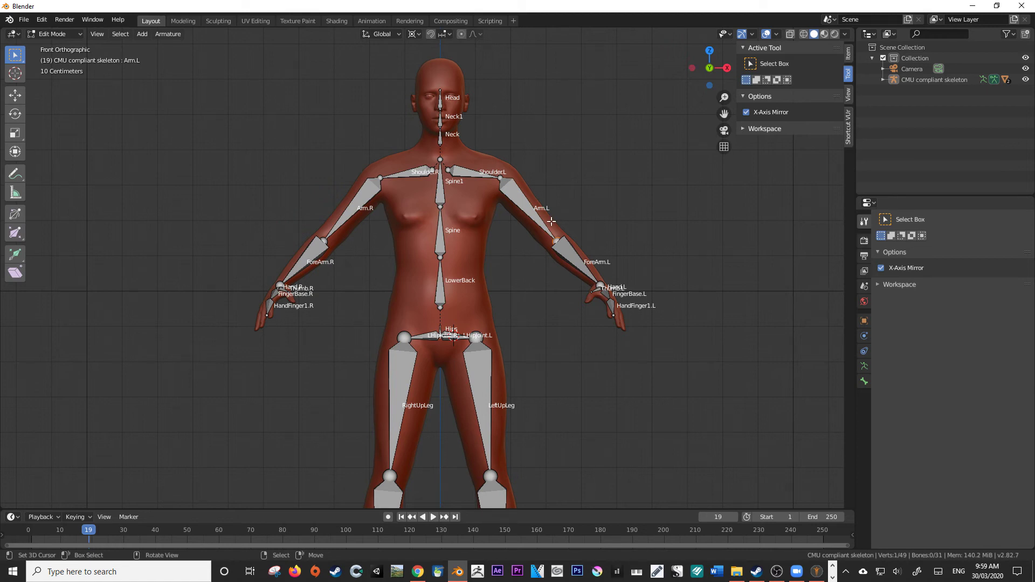
- Rename the right upper arm bone to Arm.D
left_click(337, 224)
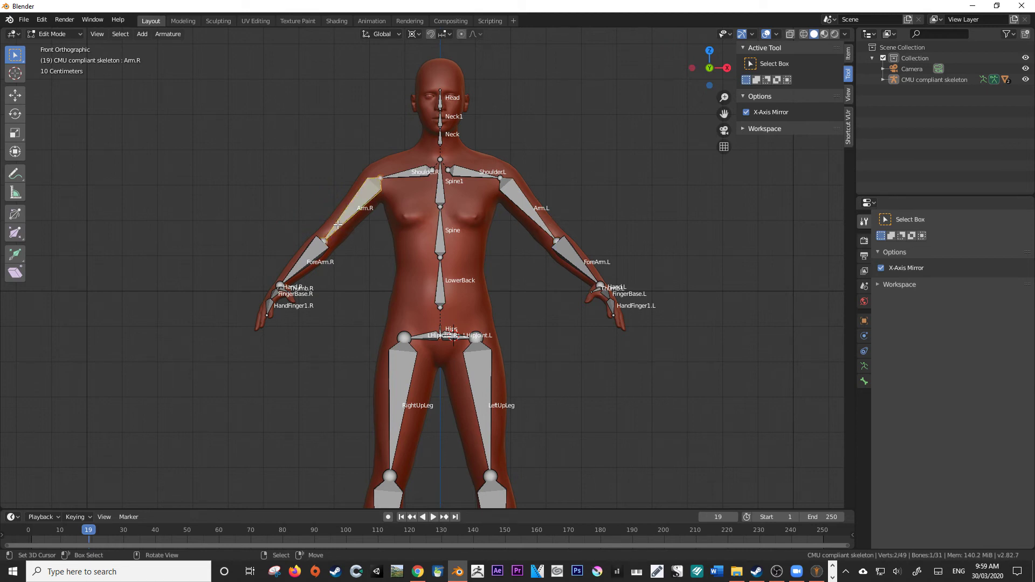
left_click(863, 382)
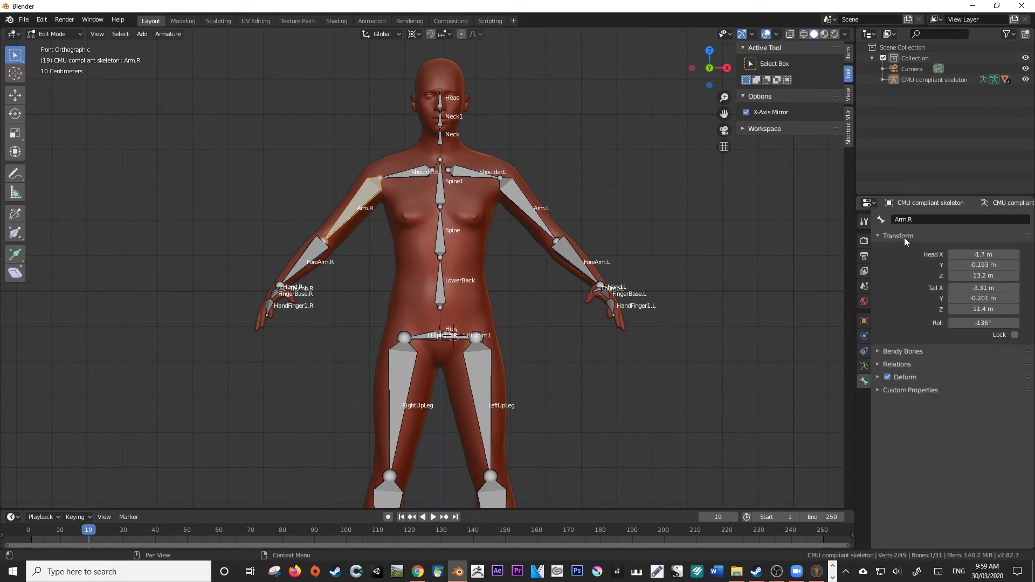
left_click(921, 221)
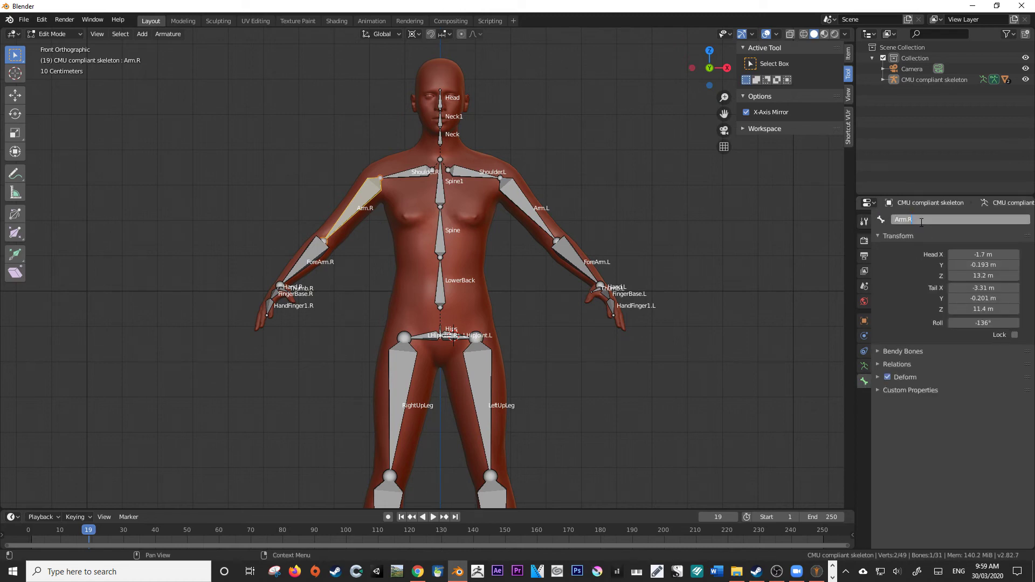
type("D")
key("Return")
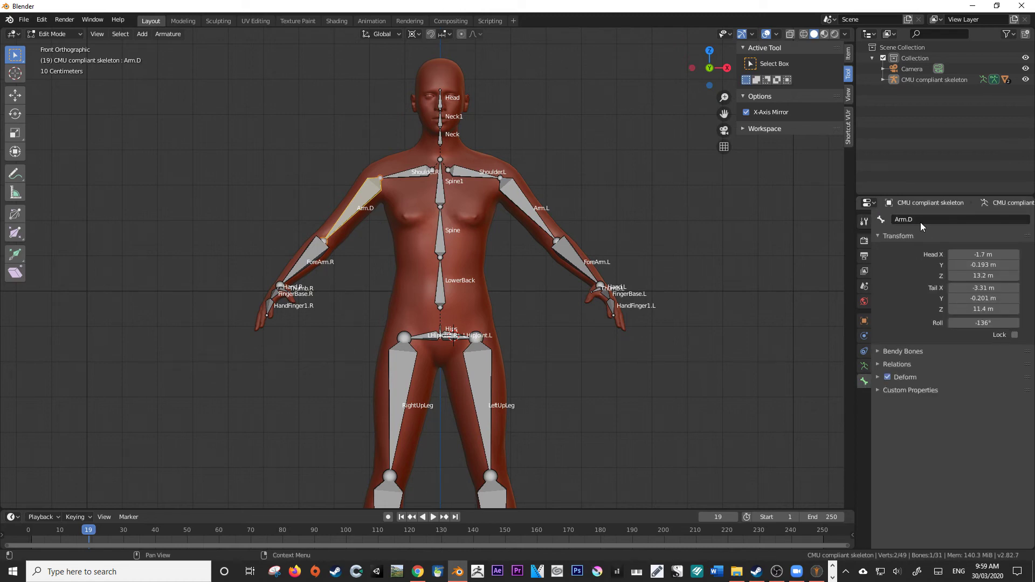
- Try moving the left upper arm bone with X-axis mirroring enabled
left_click(560, 239)
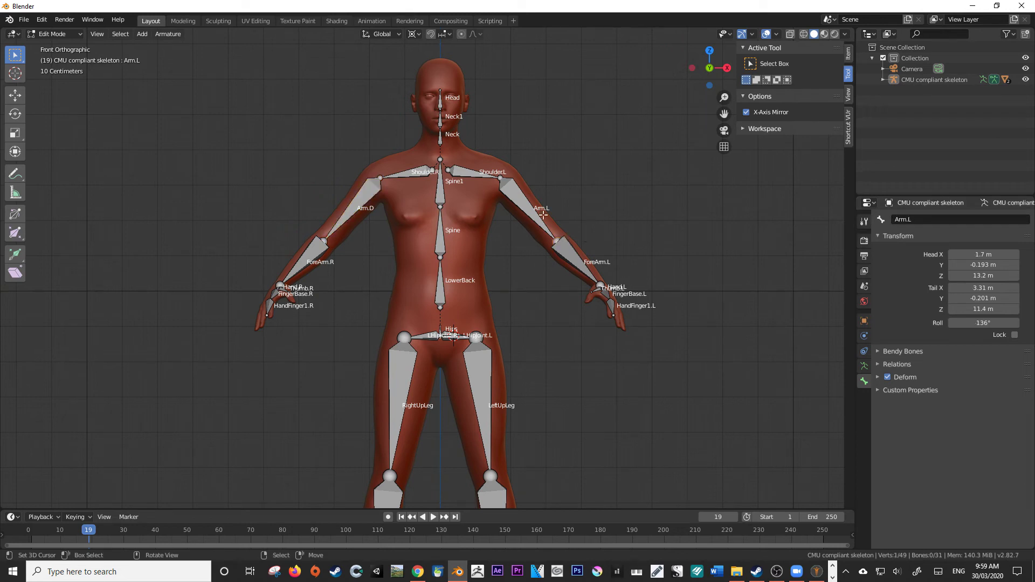
key("g")
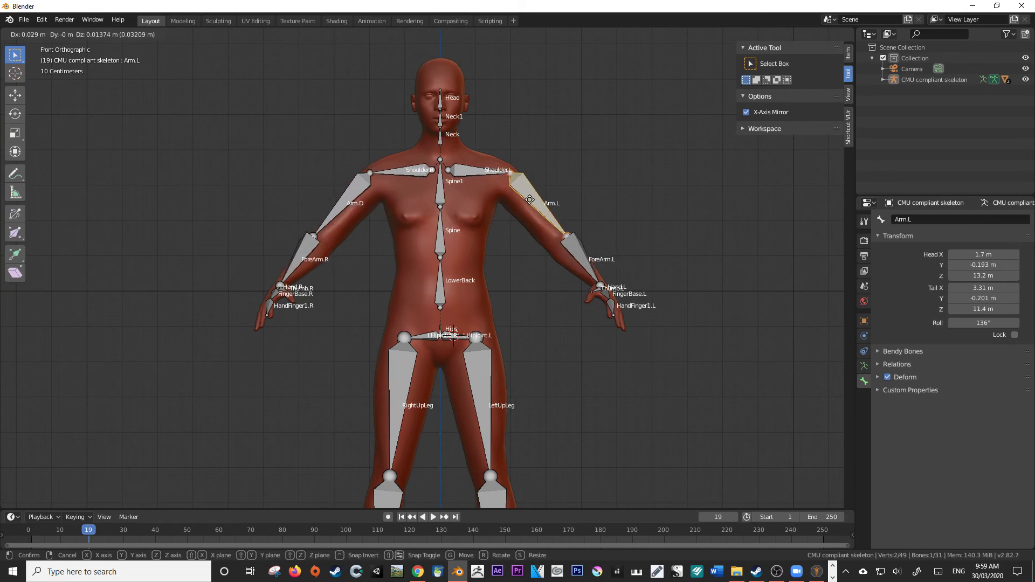
key("Escape")
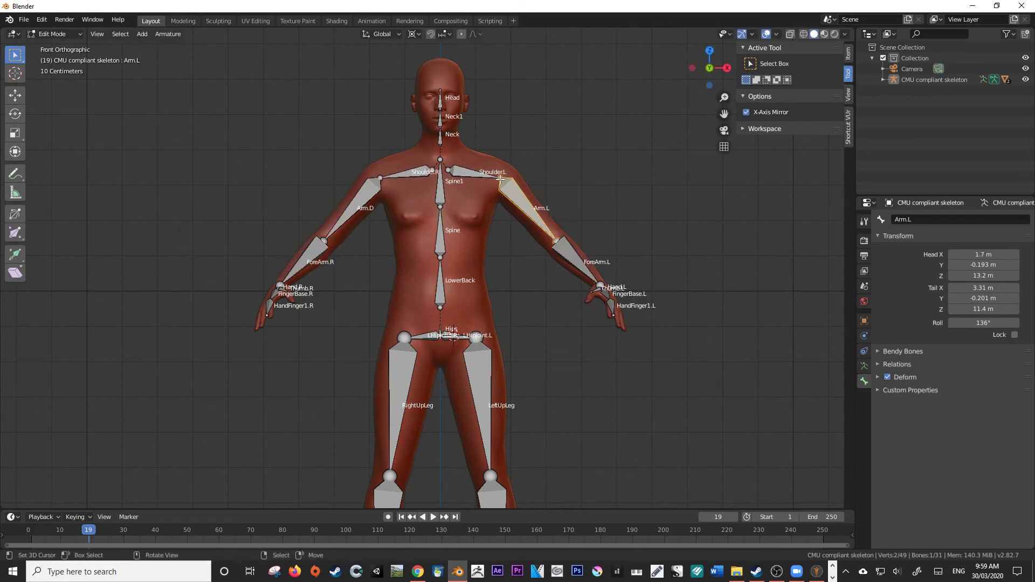
- Rename the right forearm bone to ForeArm.D
left_click(318, 258)
left_click(932, 221)
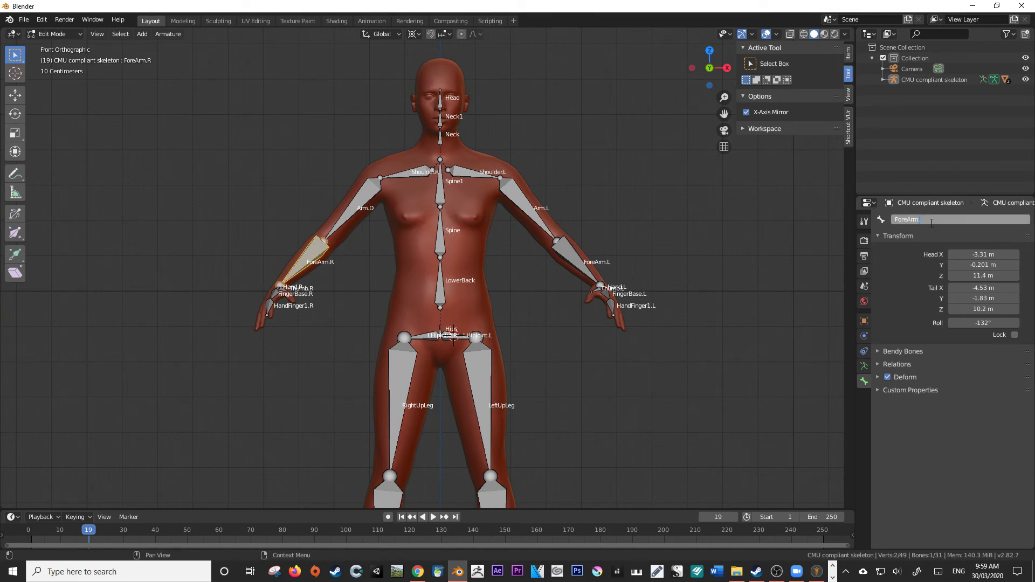
type("D")
key("Return")
- Try moving the left elbow joint with the right arm bones carrying the .D suffix
left_click(552, 245)
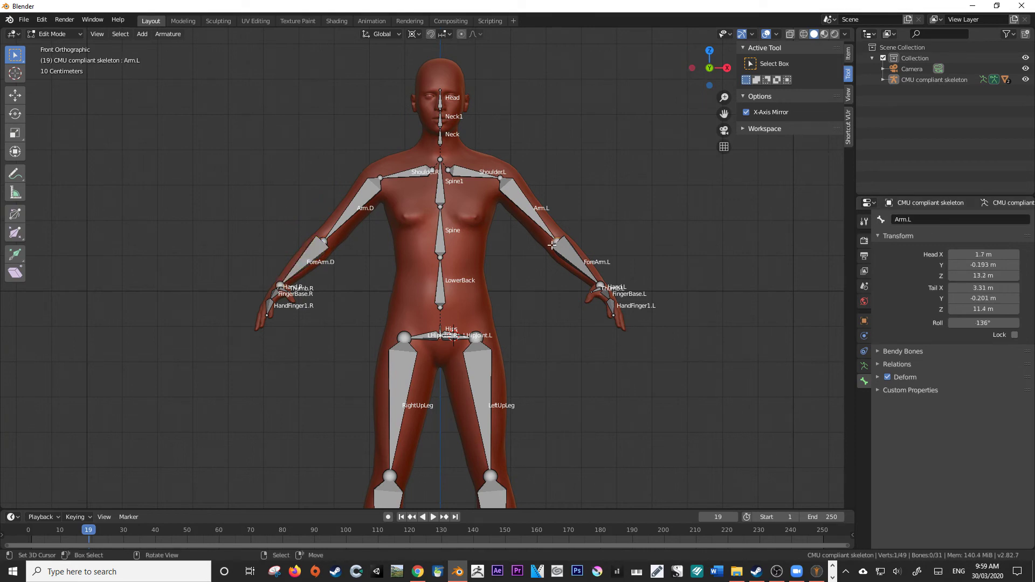
mouse_move(551, 245)
left_mouse_down()
mouse_move(601, 226)
mouse_move(545, 205)
mouse_move(556, 240)
left_mouse_up()
key("g")
key("Escape")
middle_click_drag(495, 256, 508, 282, "shift")
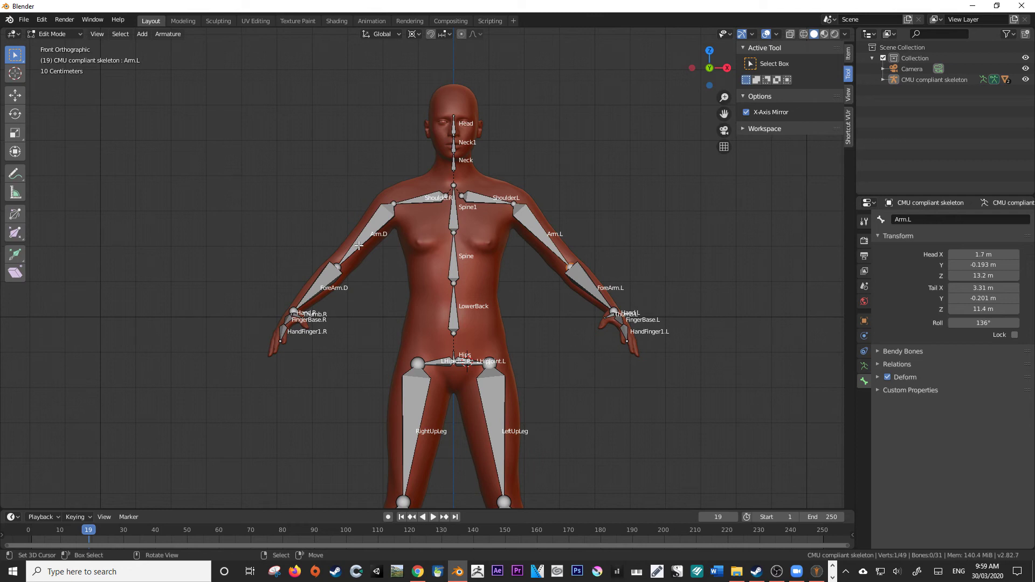
key("g")
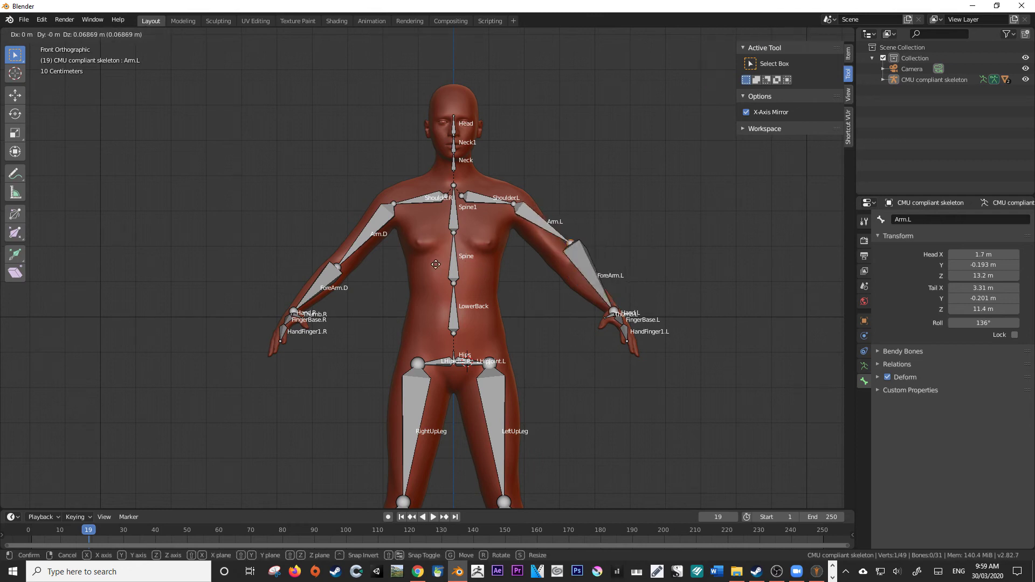
key("Escape")
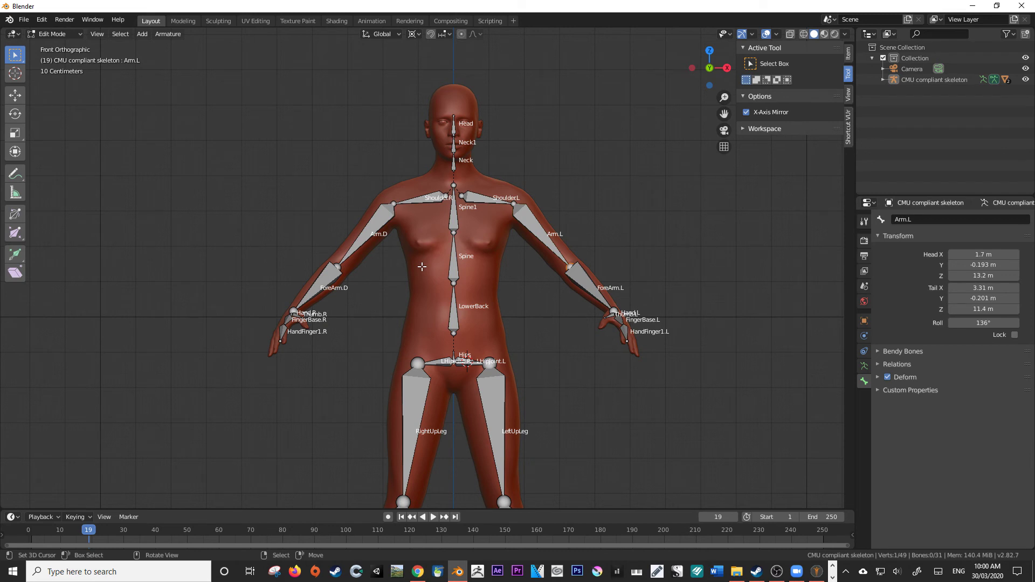
- Rename the right upper arm bone to Arm.r and the right forearm bone to ForeArm.r
left_click(371, 231)
left_click(928, 219)
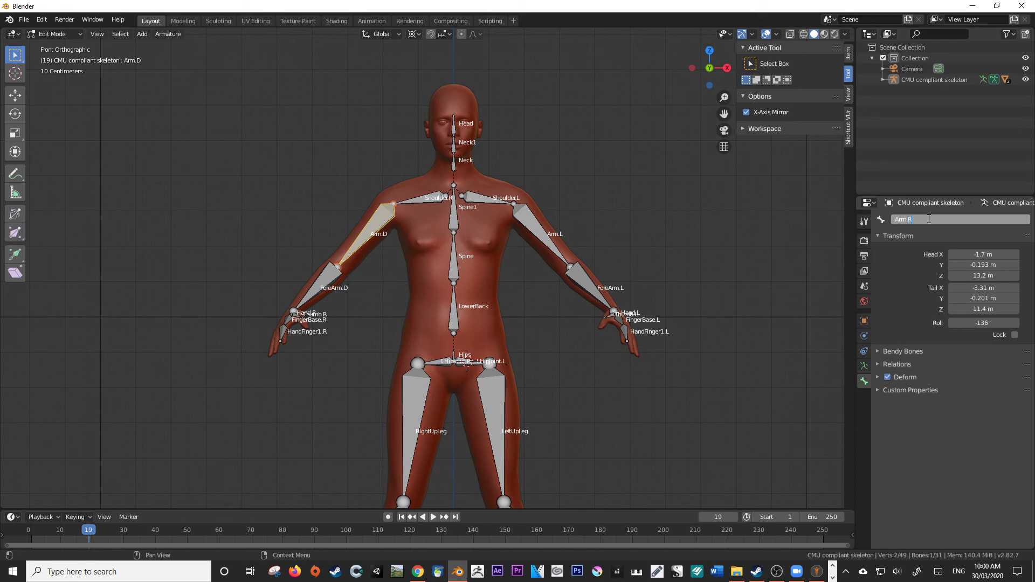
type("Arm.r")
key("Return")
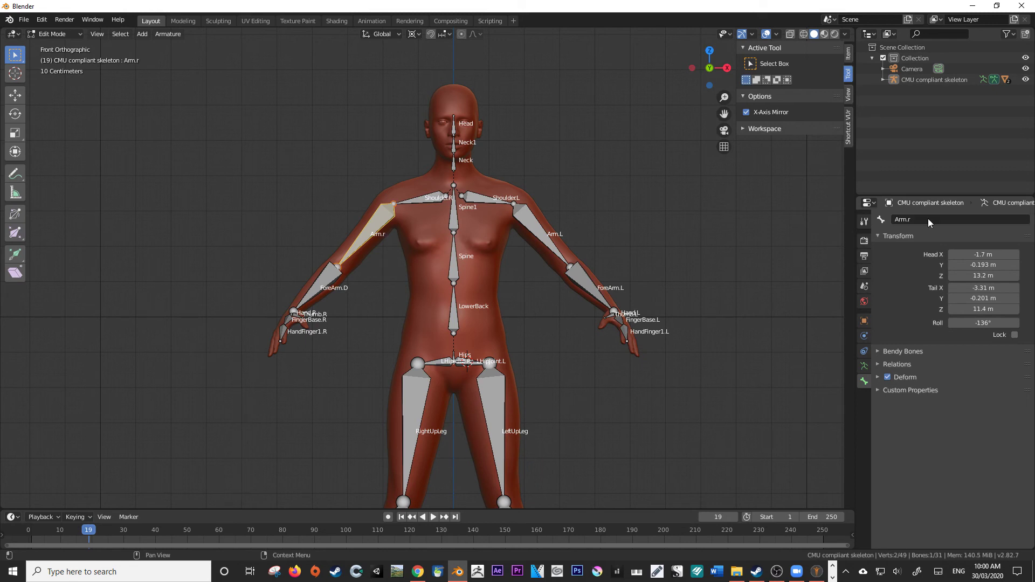
left_click(332, 277)
left_click(939, 218)
type("ForeArm.r")
key("Return")
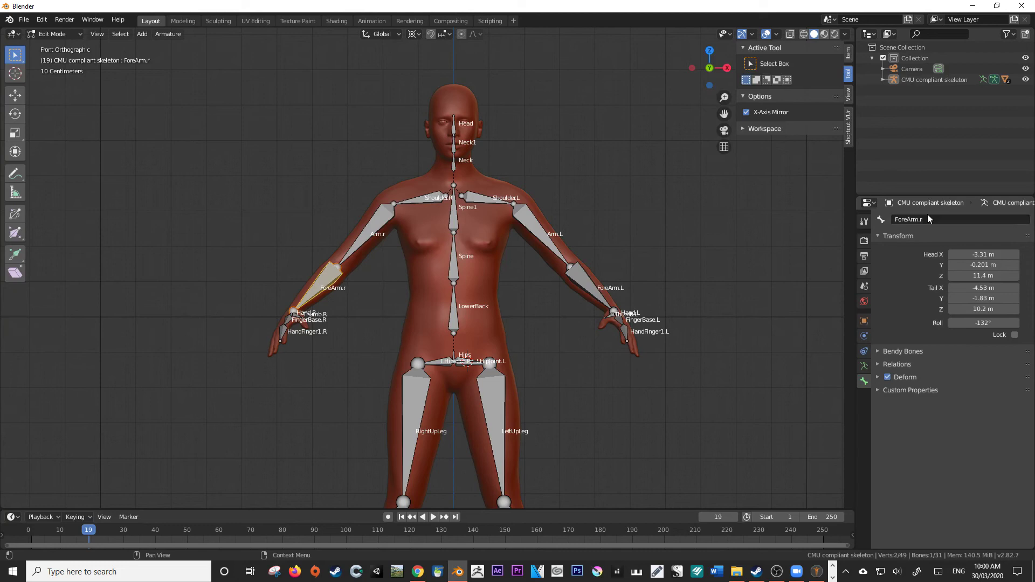
- Try moving the left elbow joint with the right arm bones carrying the lowercase .r suffix
left_click(576, 267)
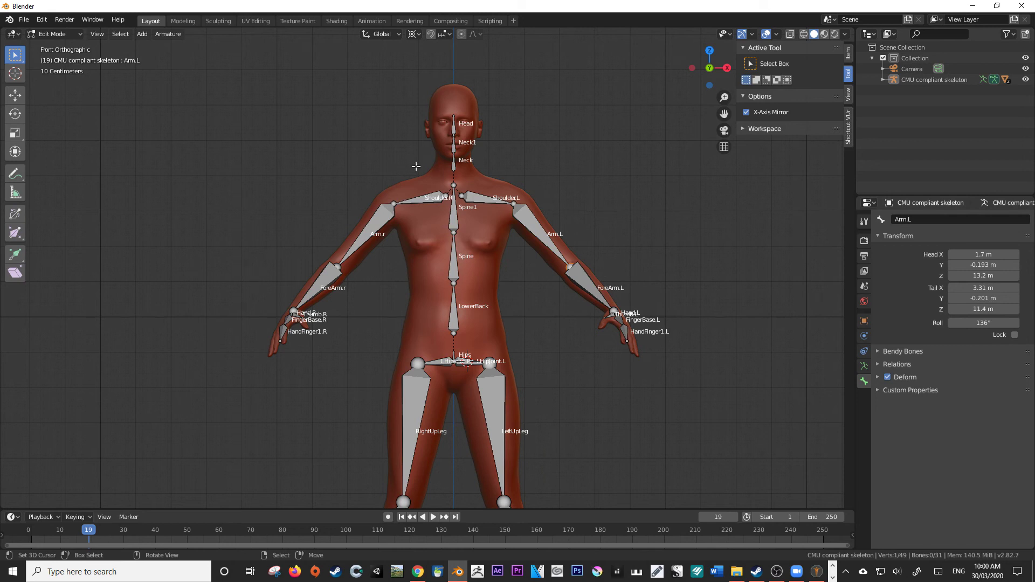
key("g")
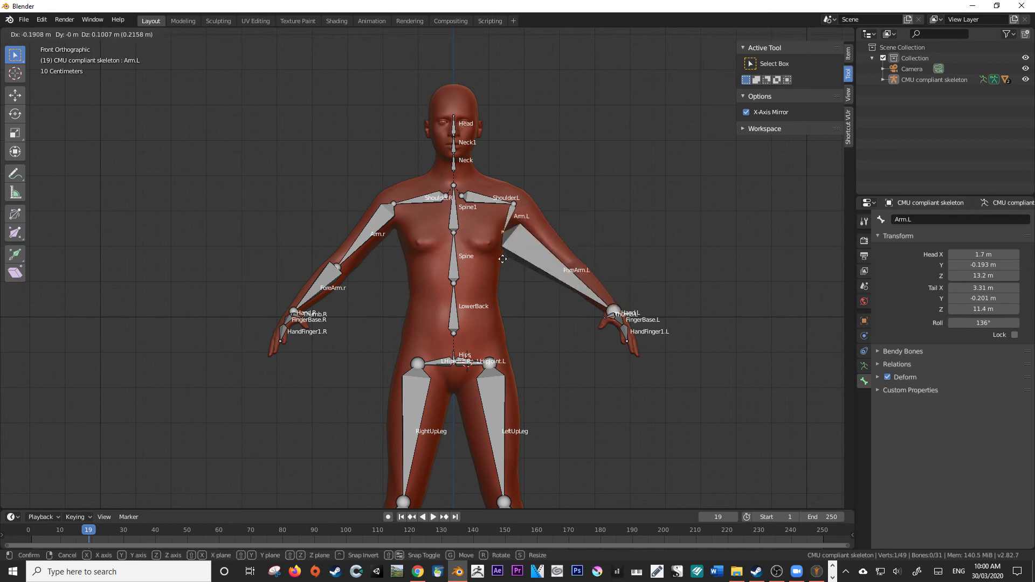
key("Escape")
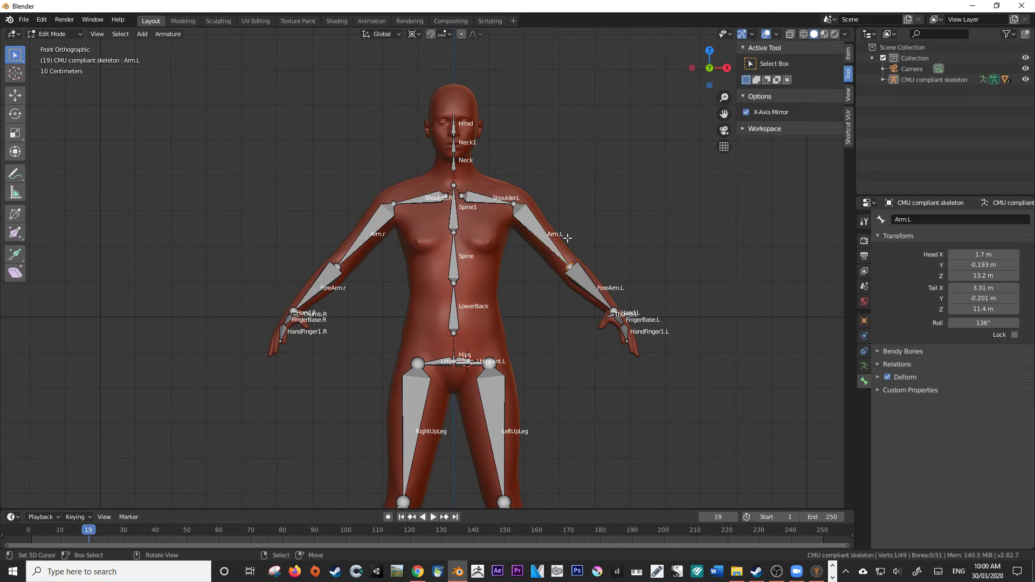
- Rename the right upper arm bone to Arm.R and the right forearm bone to ForeArm.R
left_click(365, 233)
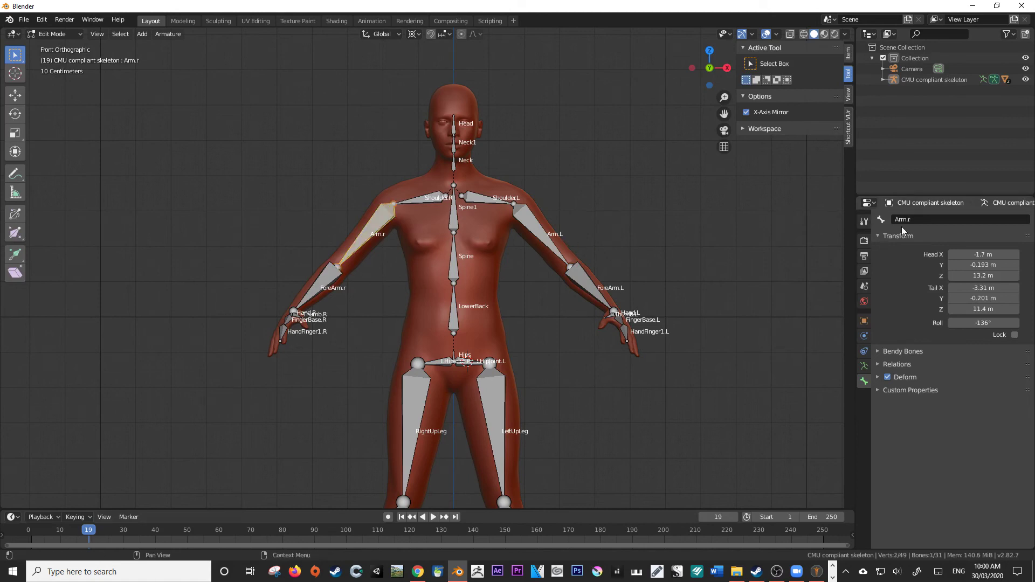
left_click(916, 219)
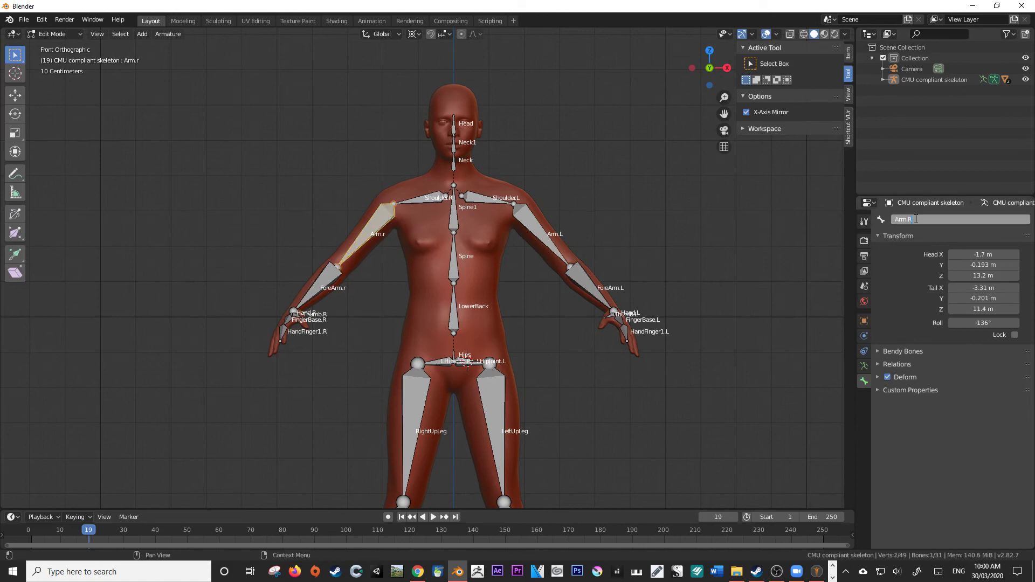
key("Return")
left_click(331, 279)
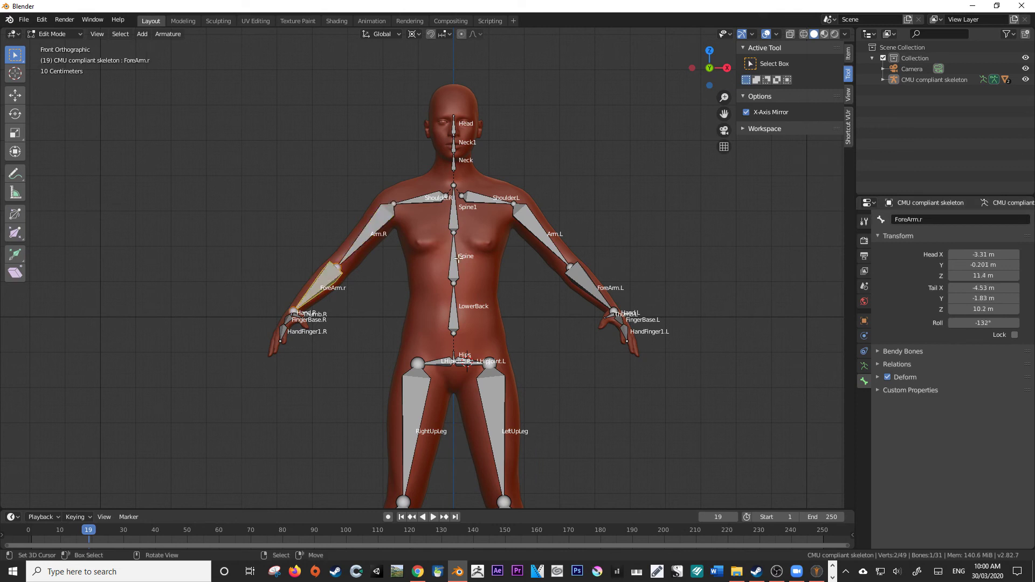
left_click(931, 221)
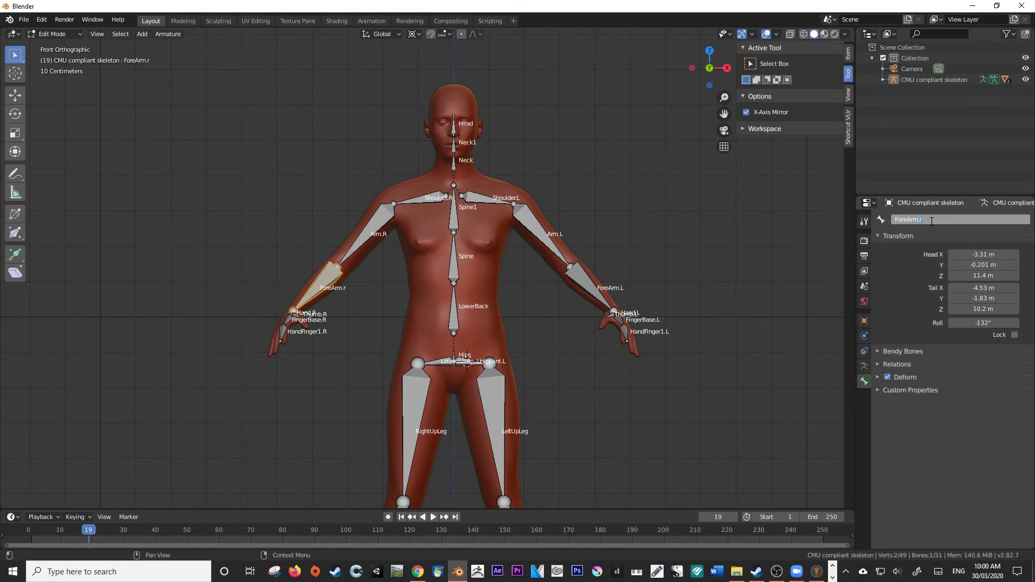
key("Return")
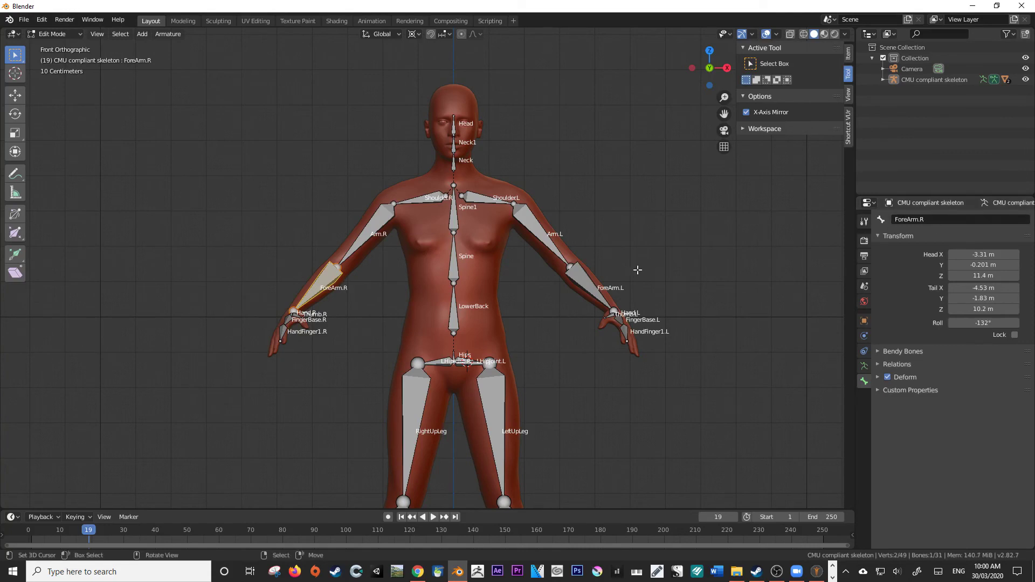
- Try moving the left elbow joint and the left wrist joint with X-axis mirroring
left_click(571, 263)
key("g")
left_click(583, 261)
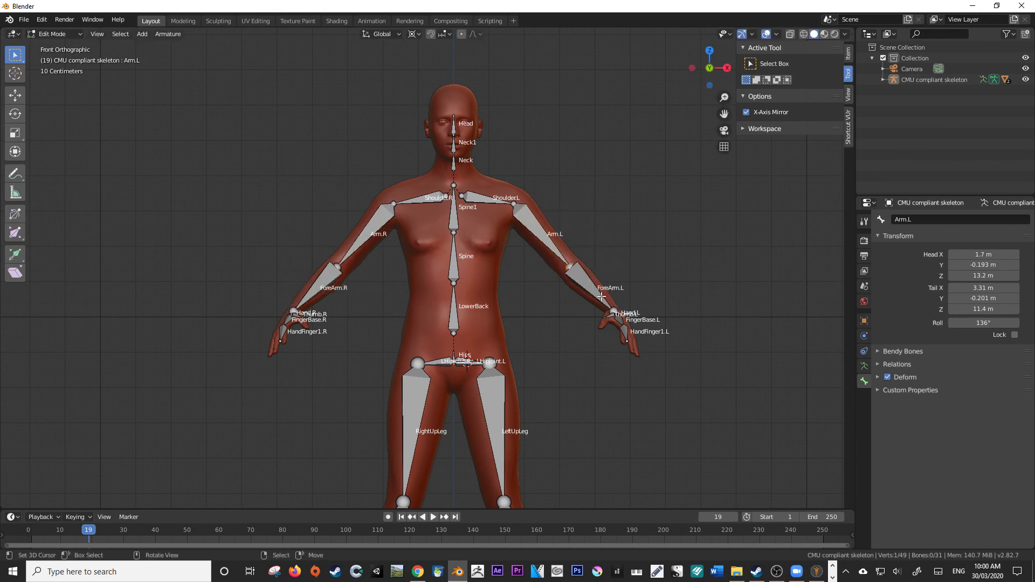
left_click(615, 310)
key("g")
left_click(613, 312)
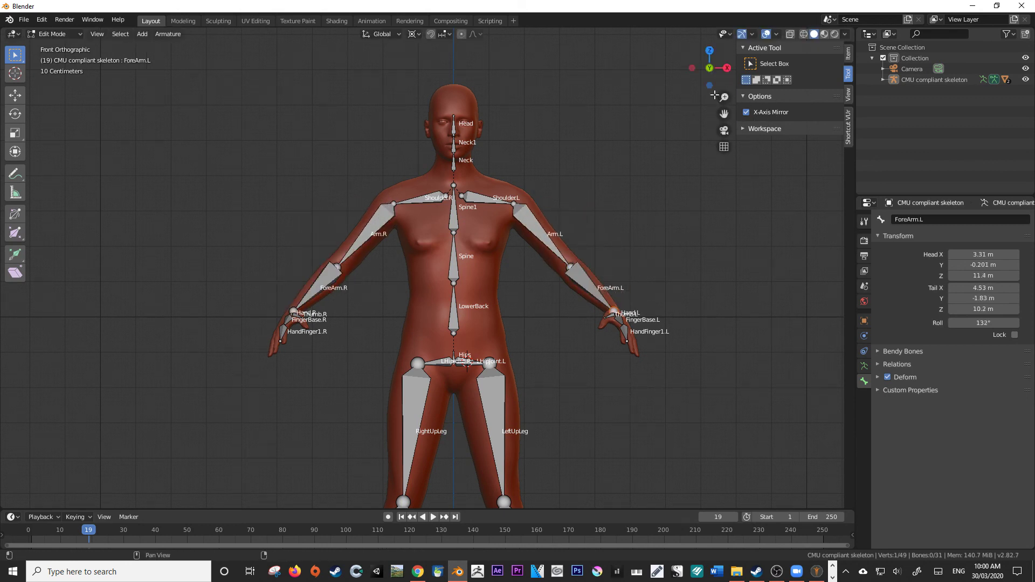
- Switch the armature to Pose Mode and enable X-Axis Mirror in the pose options with the left forearm bone selected
left_click(70, 36)
left_click(59, 70)
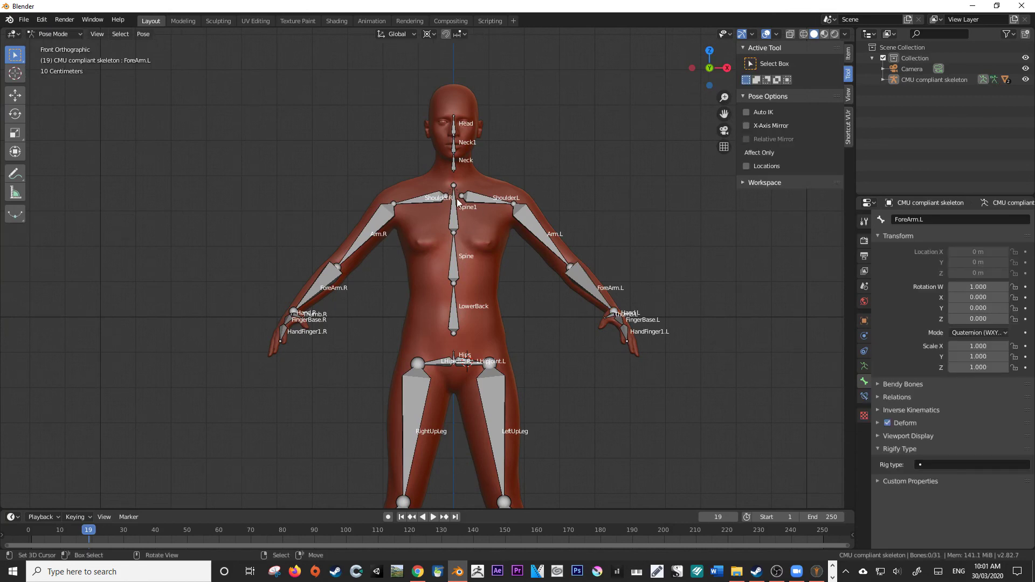
left_click(594, 287)
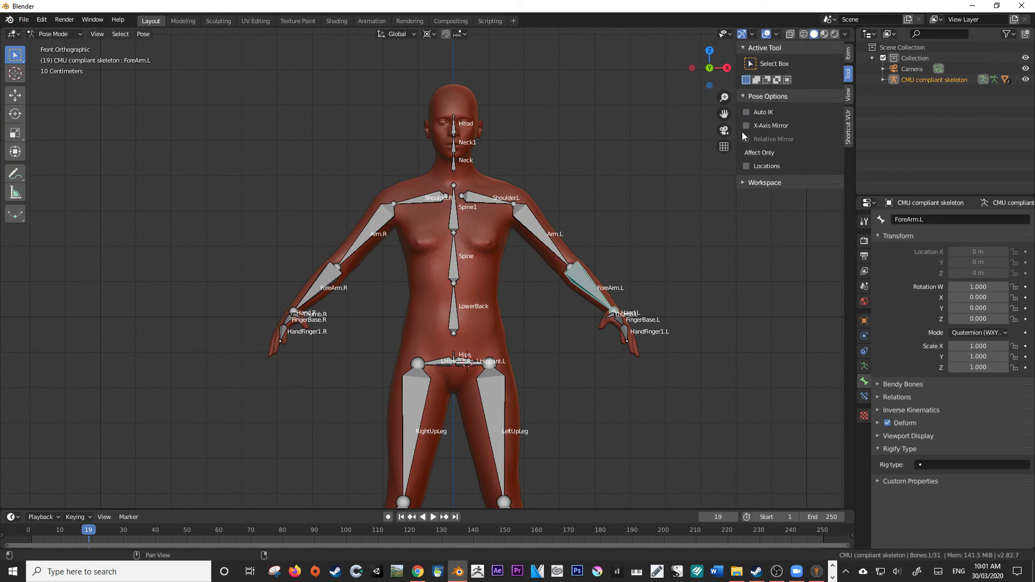
- Try rotating the left forearm bone twice in Pose Mode with X-axis mirroring
key("r")
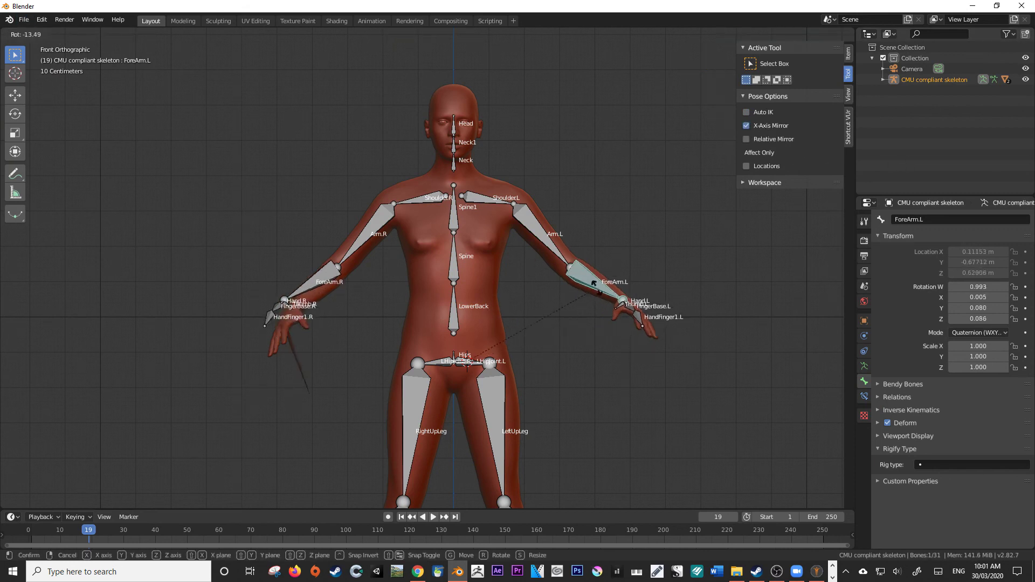
right_click(474, 331)
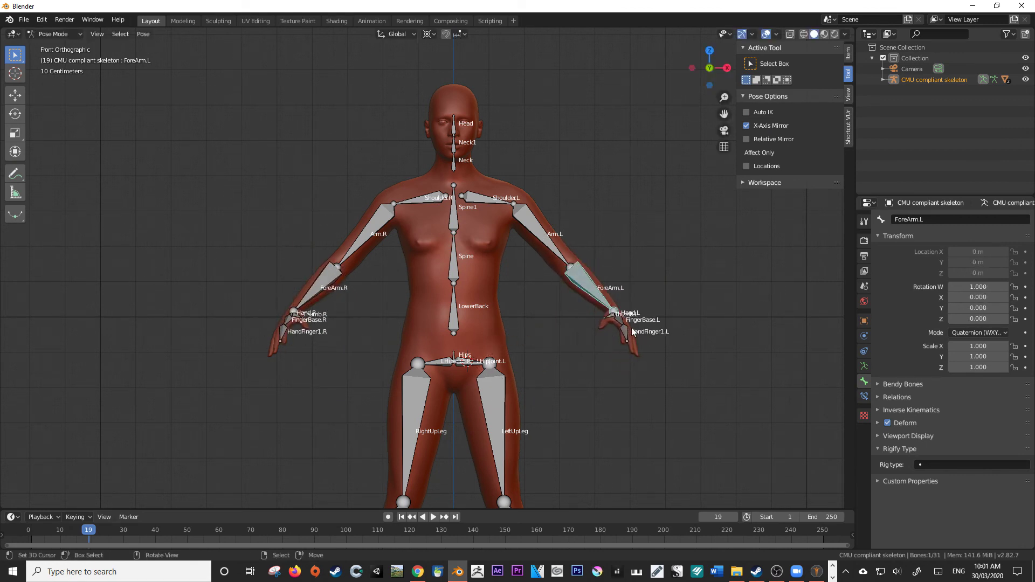
key("r")
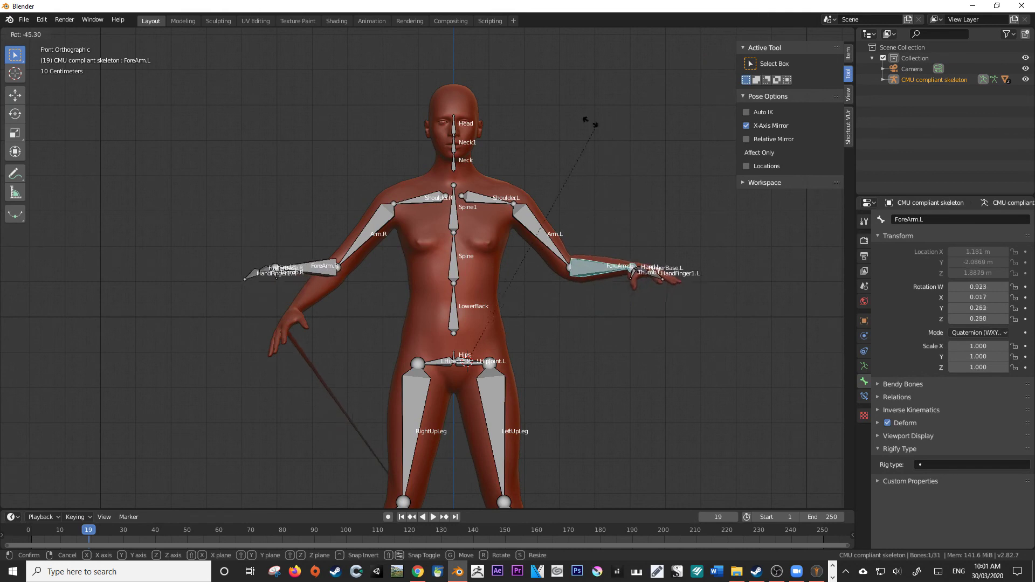
right_click(658, 293)
- Try rotating the left upper arm bone in Pose Mode with X-axis mirroring
left_click(525, 233)
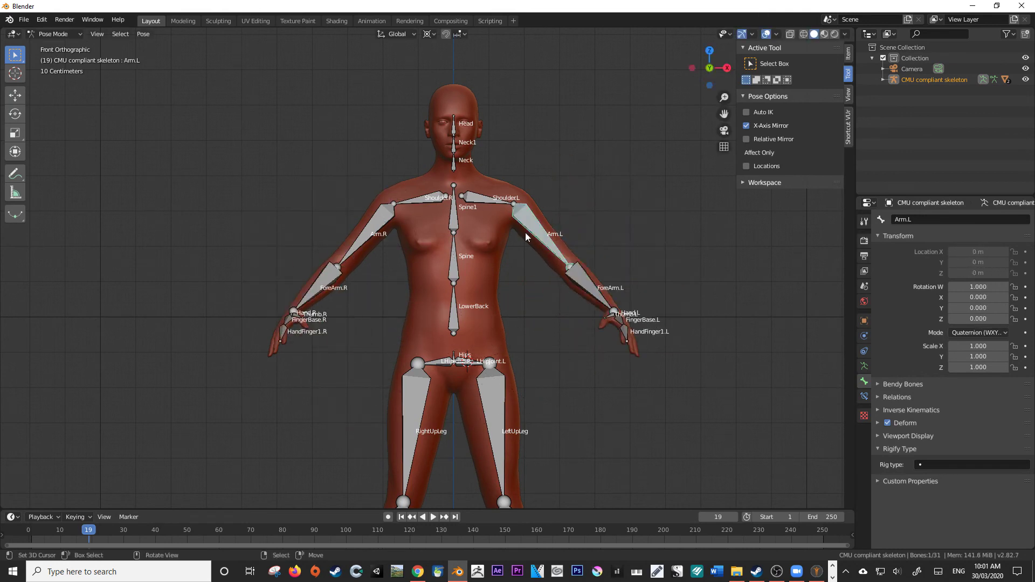
key("r")
right_click(588, 176)
scroll(566, 247, "up", 3)
scroll(564, 244, "down", 2)
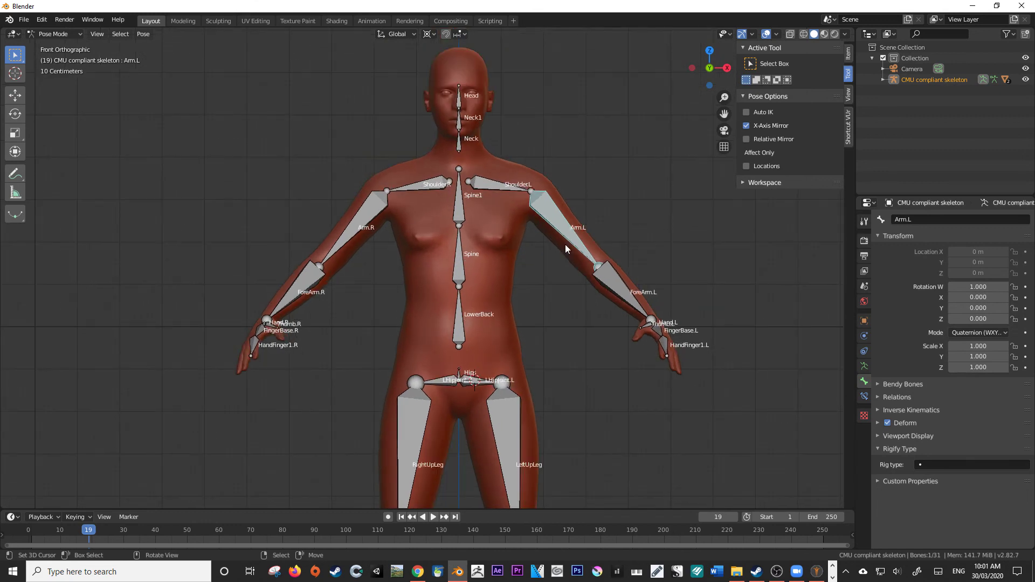